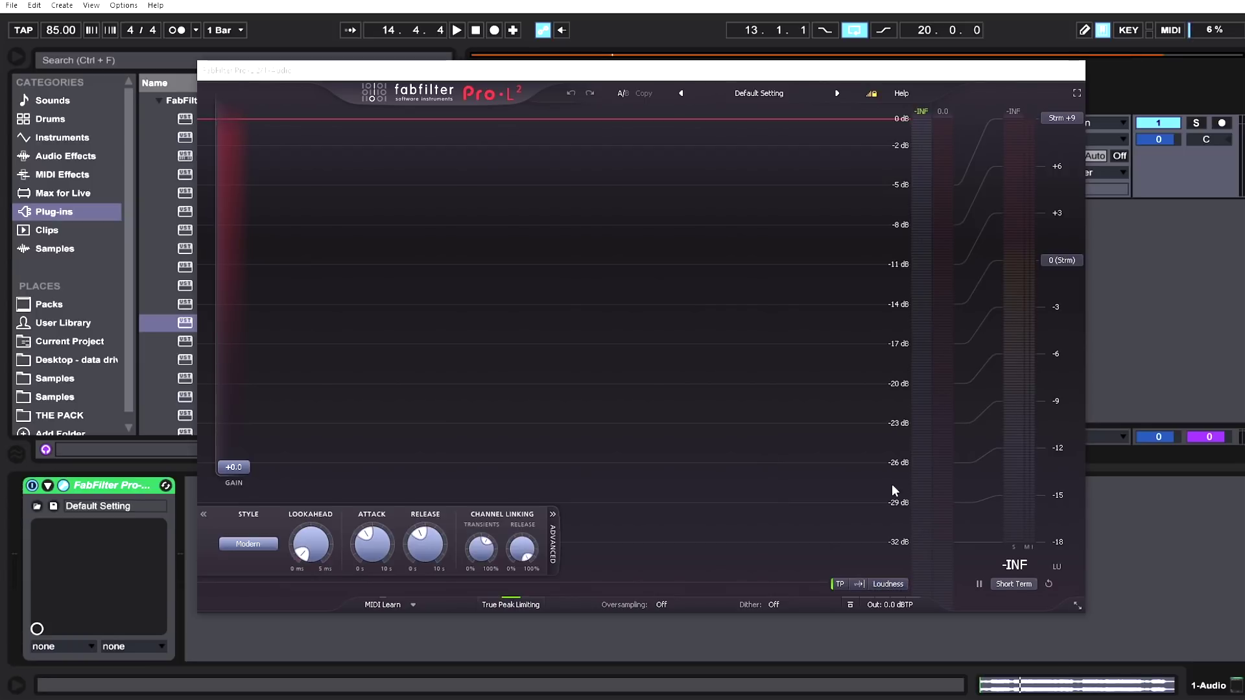
# - Start playback of the 1-Audio track through Pro-L 2 at its Default Setting
pyautogui.press('space')
# - Change the level display timescale and raise the input gain to about +8.6 dB
pyautogui.click(862, 584)
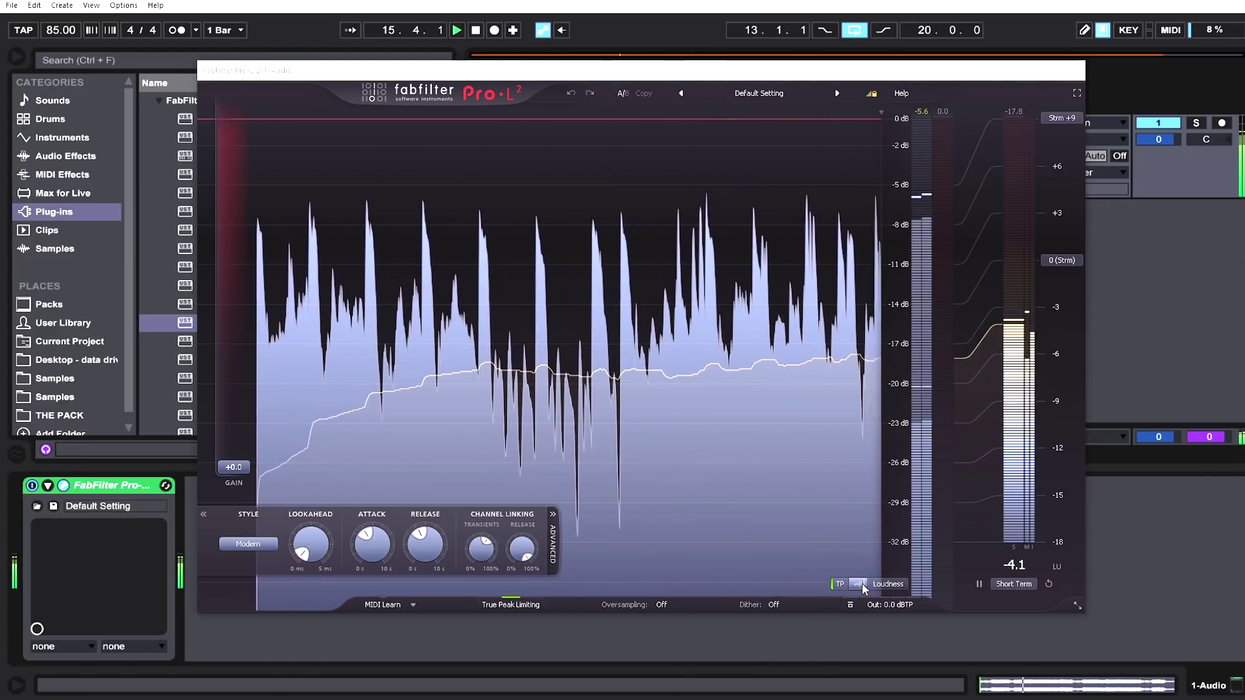
pyautogui.click(872, 598)
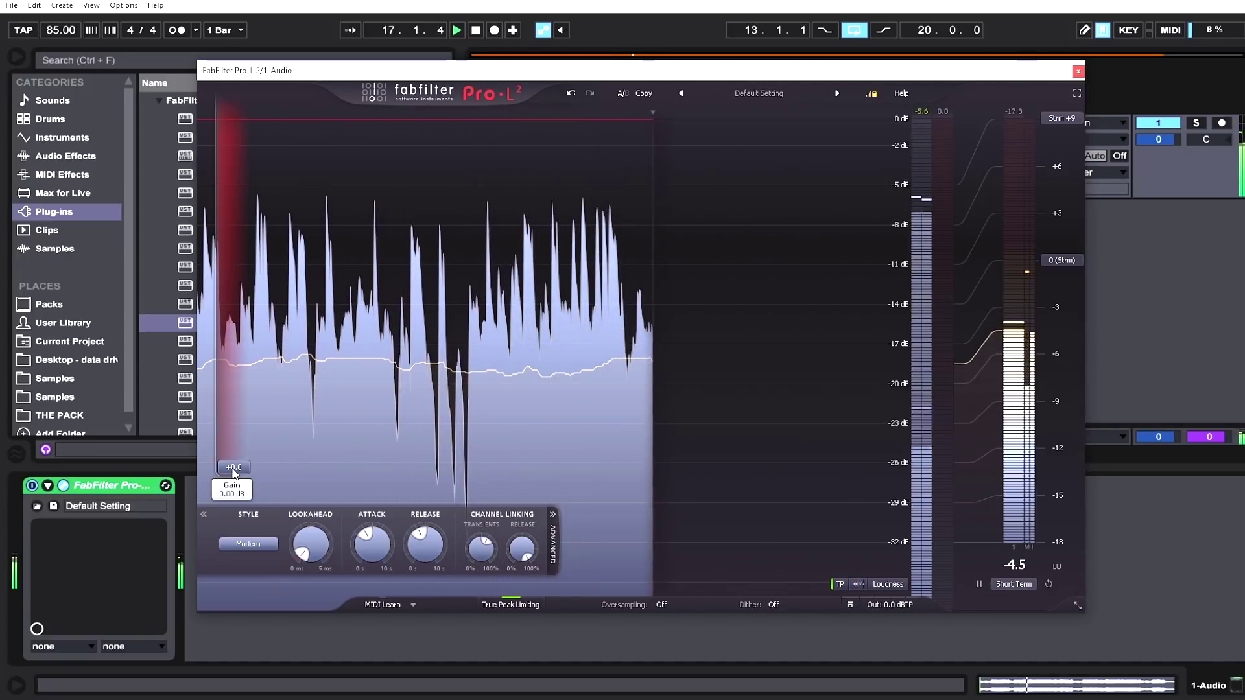
pyautogui.moveTo(233, 470); pyautogui.dragTo(232, 404)
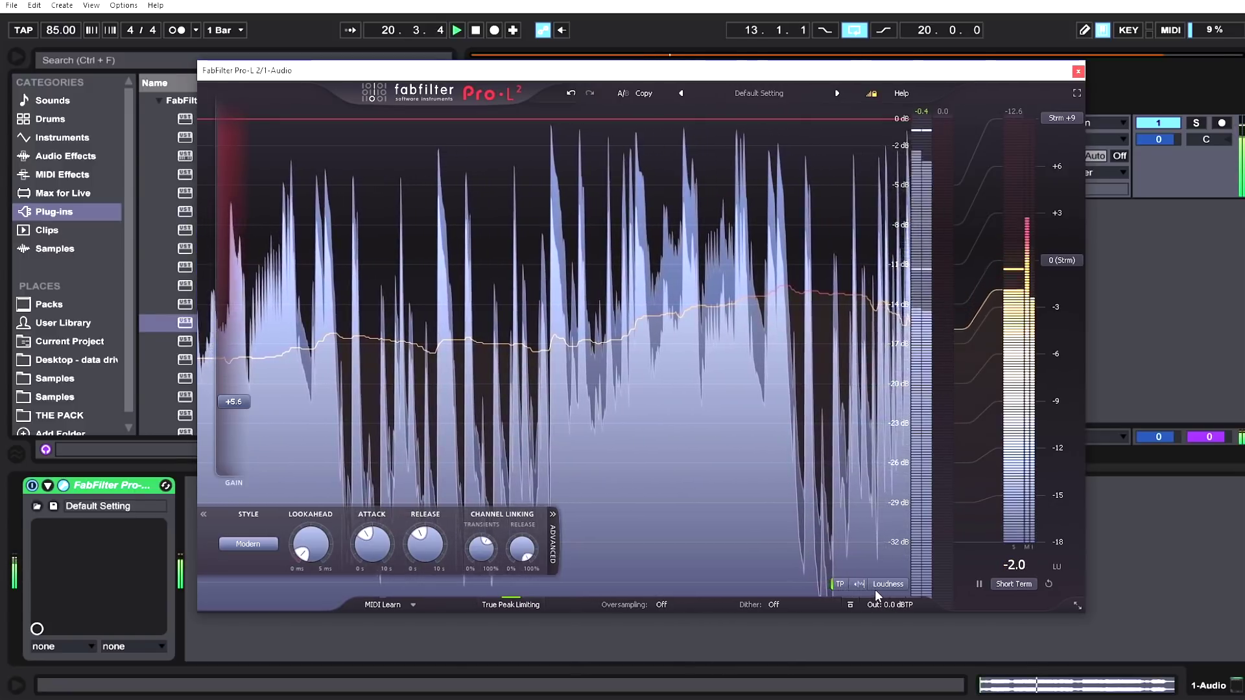
# - Try another level display mode, then turn the scrolling level display off
pyautogui.click(859, 586)
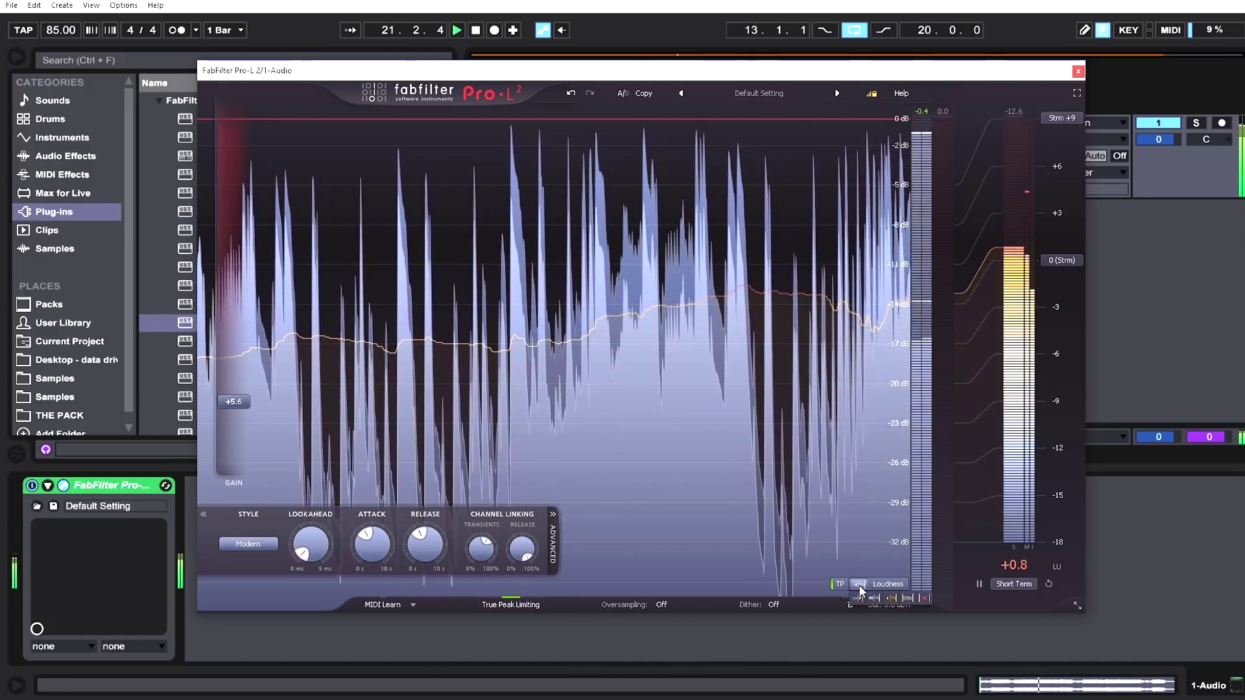
pyautogui.click(873, 598)
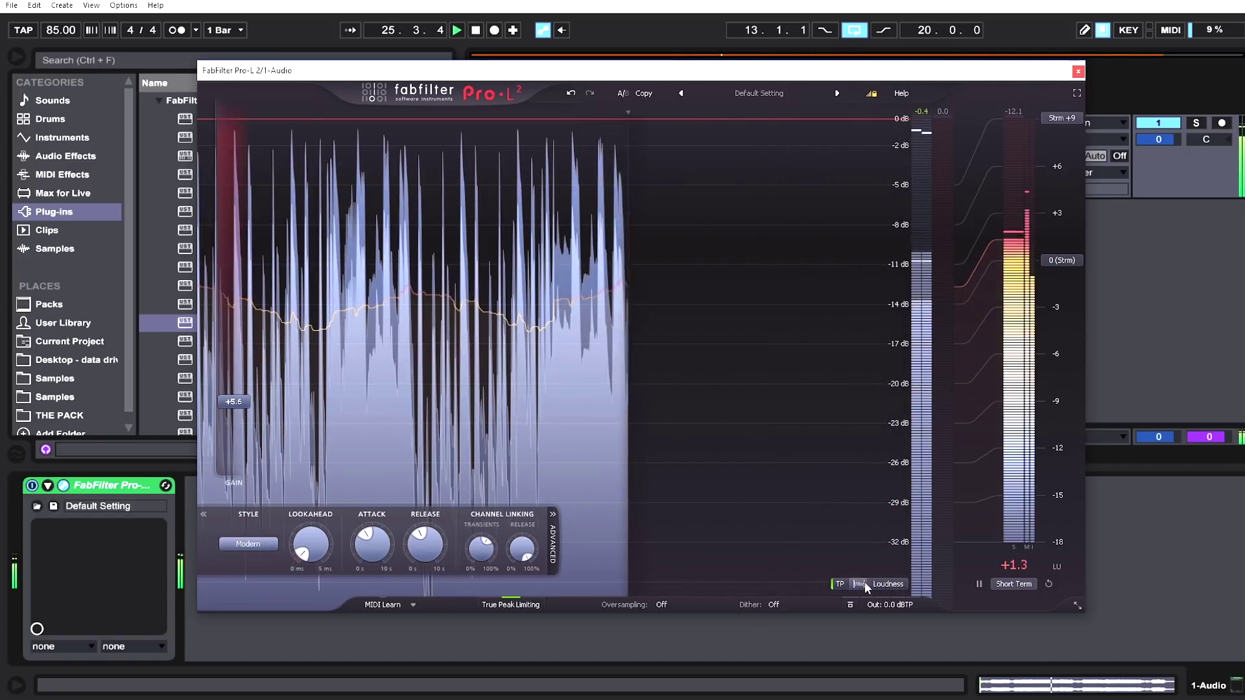
pyautogui.click(860, 584)
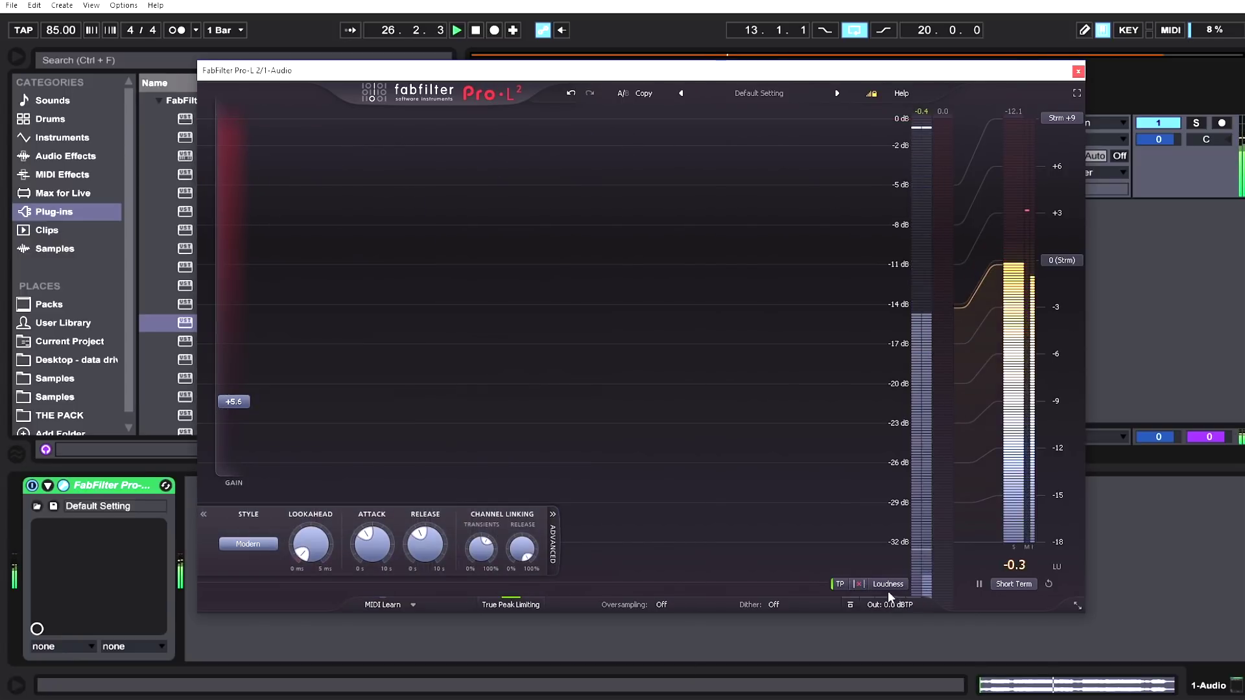
# - Turn the scrolling level display back on and switch it to the fourth display mode
pyautogui.click(861, 585)
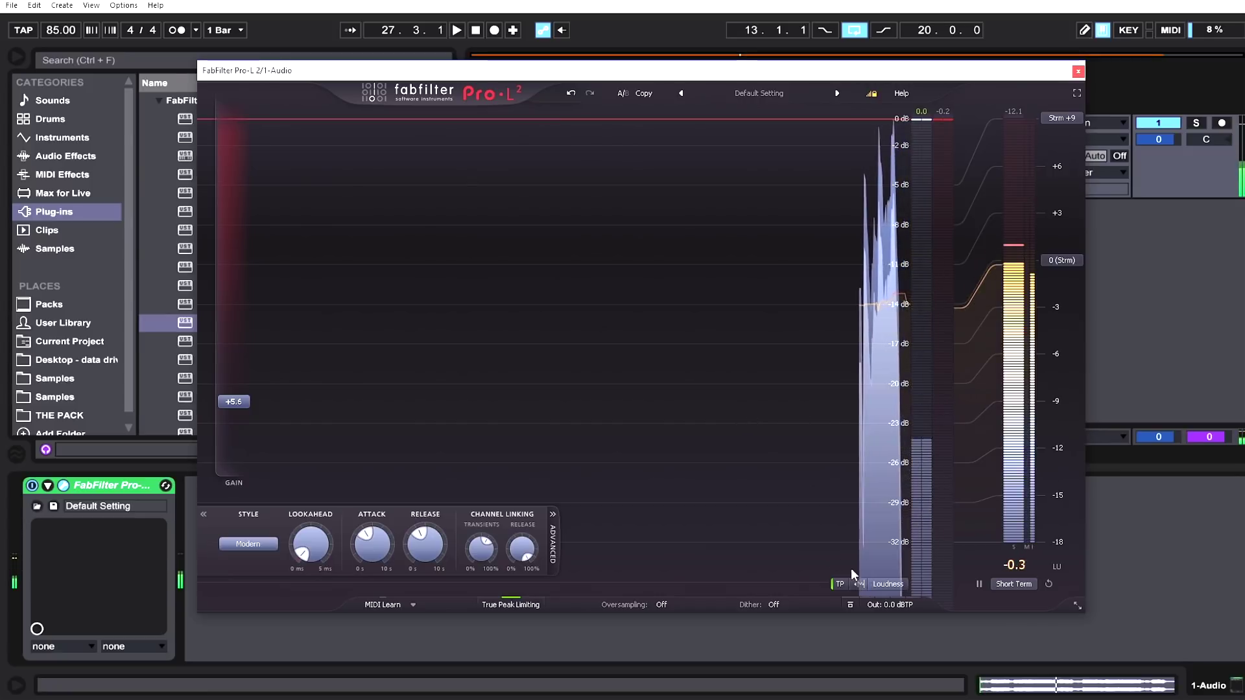
pyautogui.moveTo(860, 582)
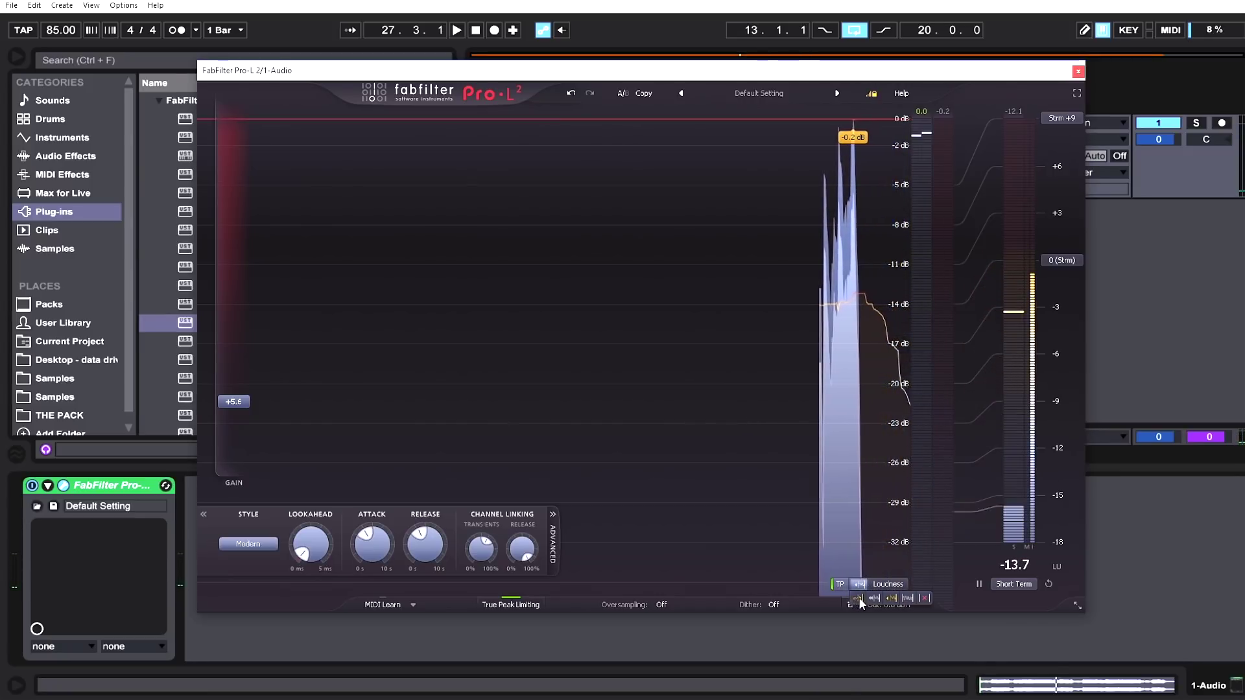
pyautogui.click(859, 598)
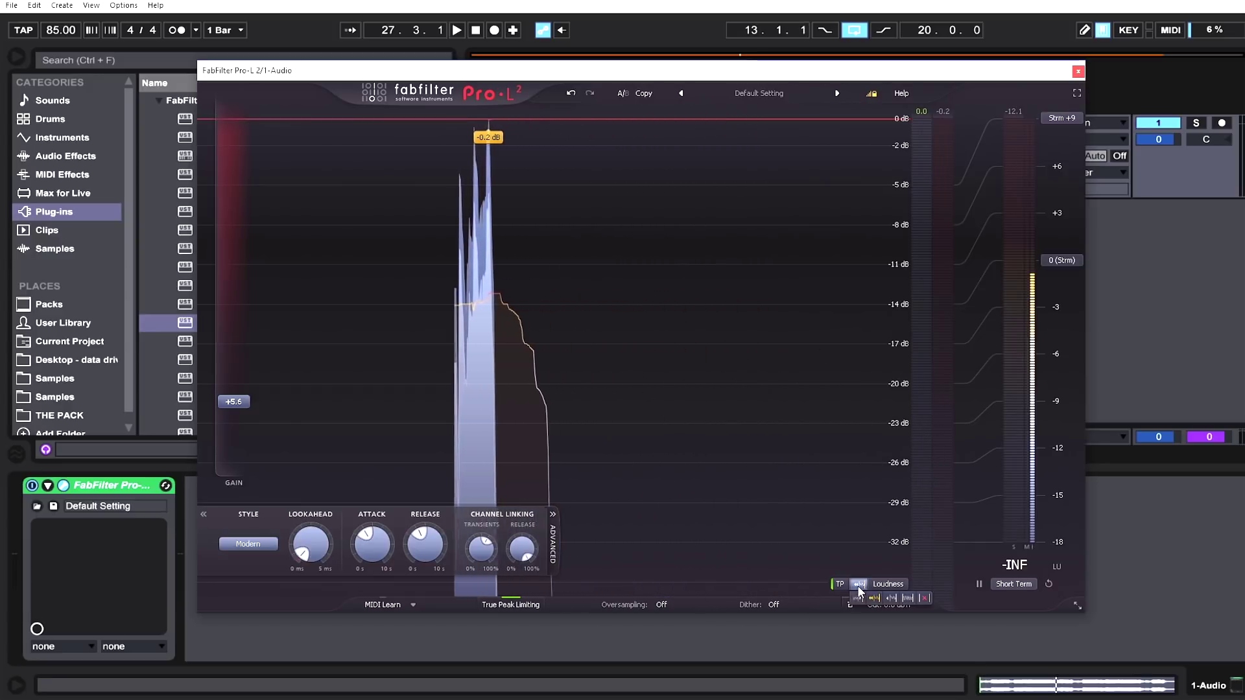
pyautogui.click(856, 598)
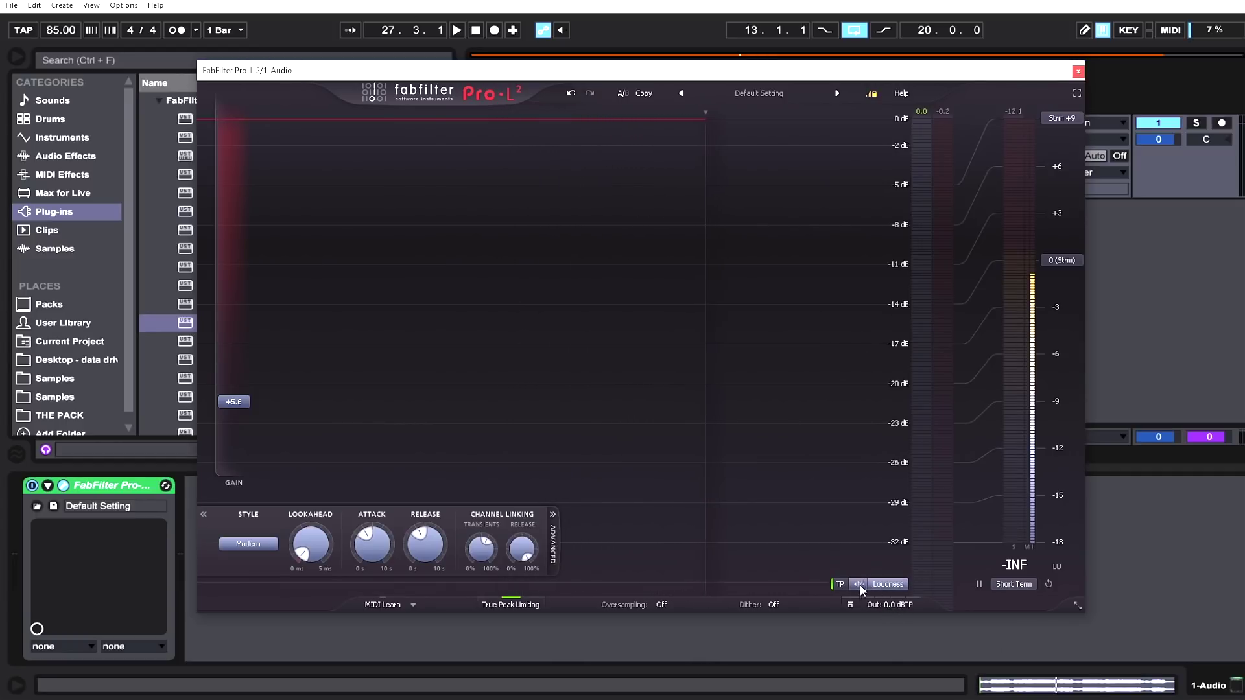
pyautogui.click(894, 597)
pyautogui.click(906, 596)
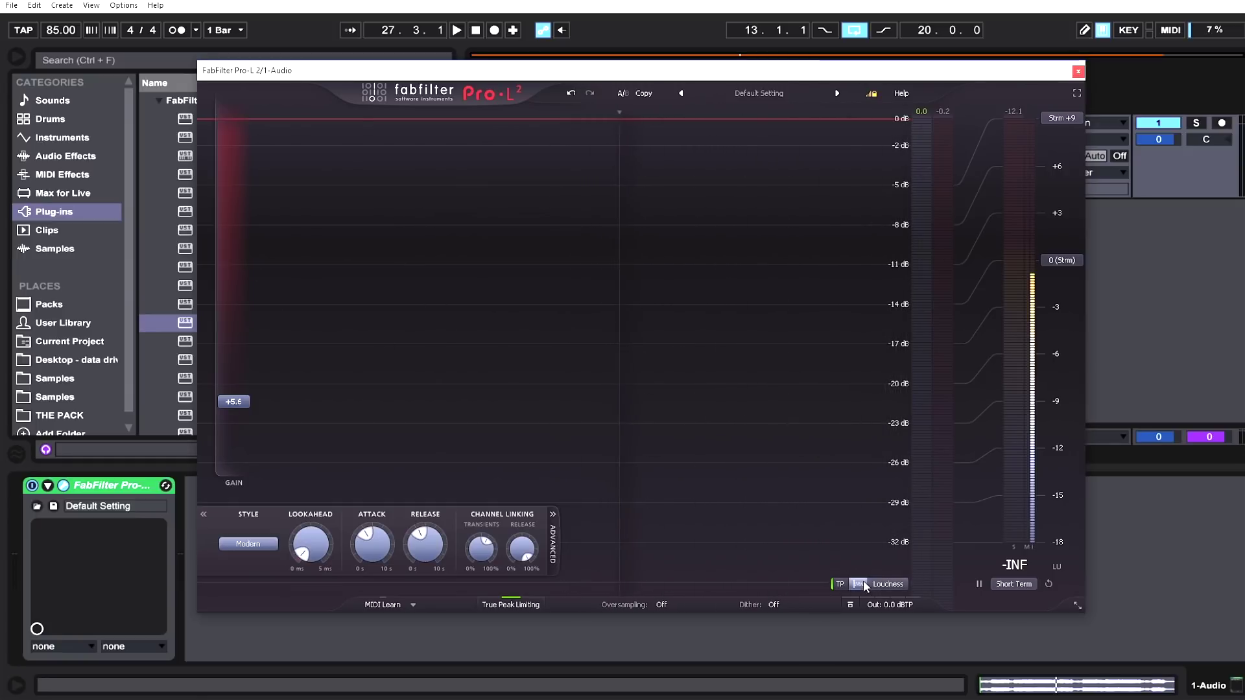
pyautogui.click(888, 584)
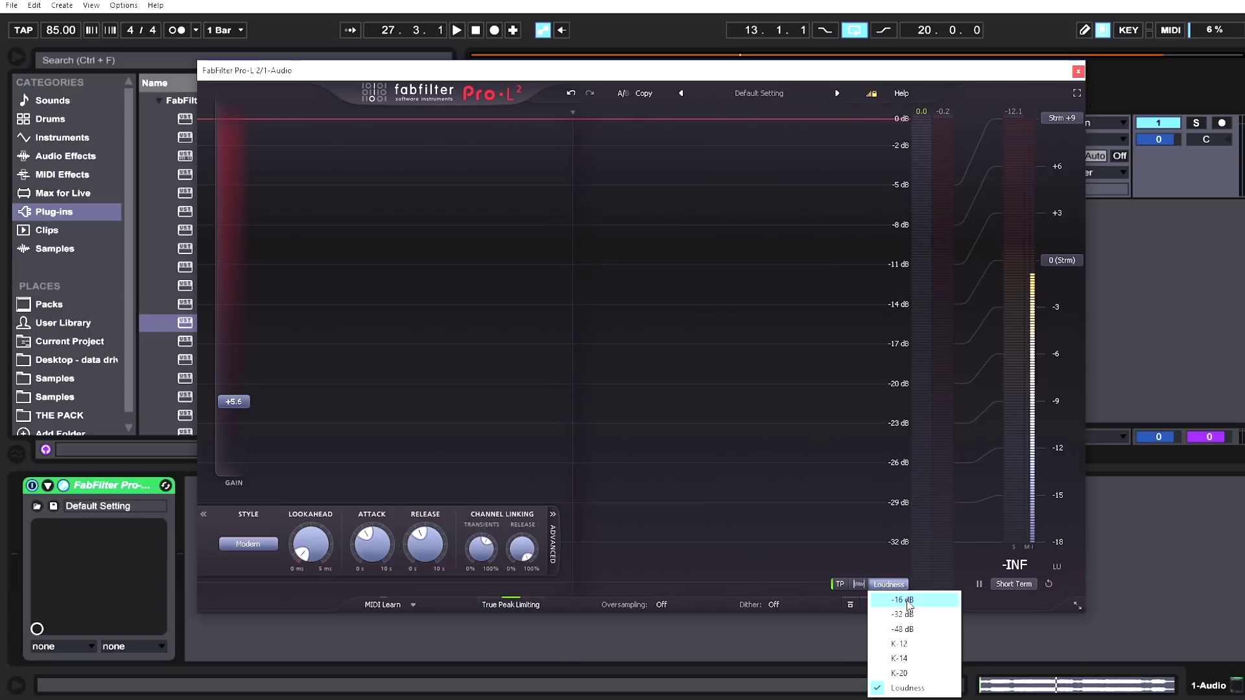
pyautogui.click(909, 602)
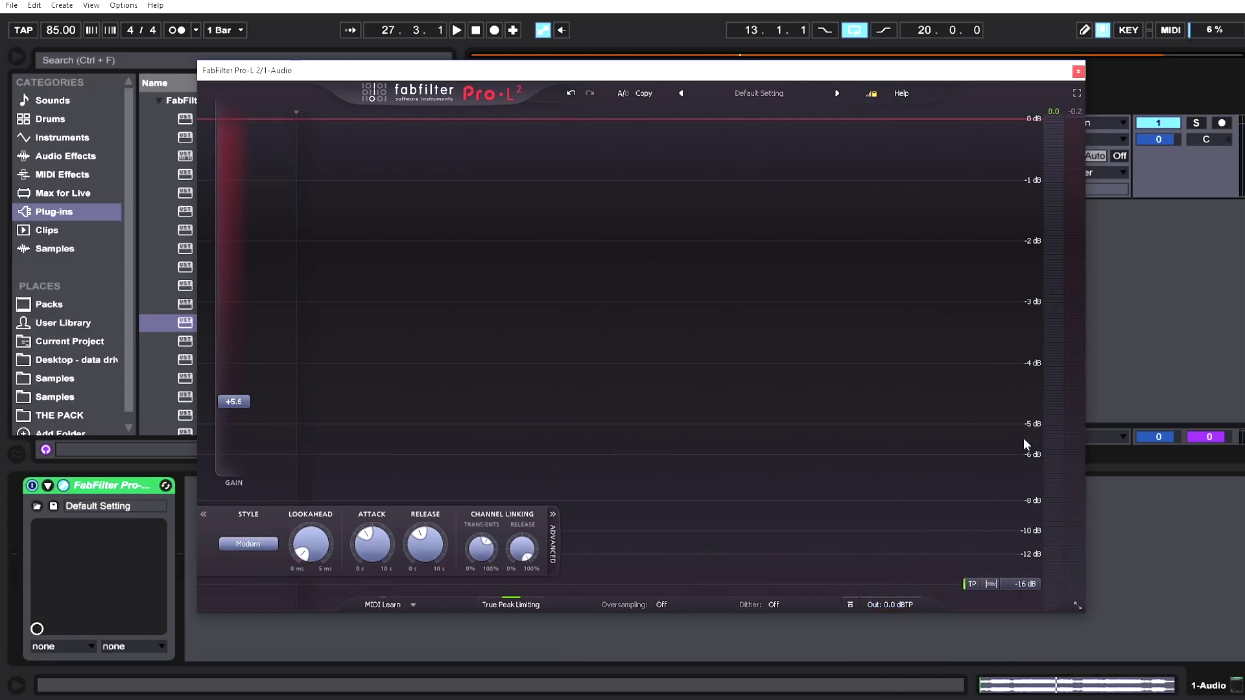
pyautogui.click(1022, 585)
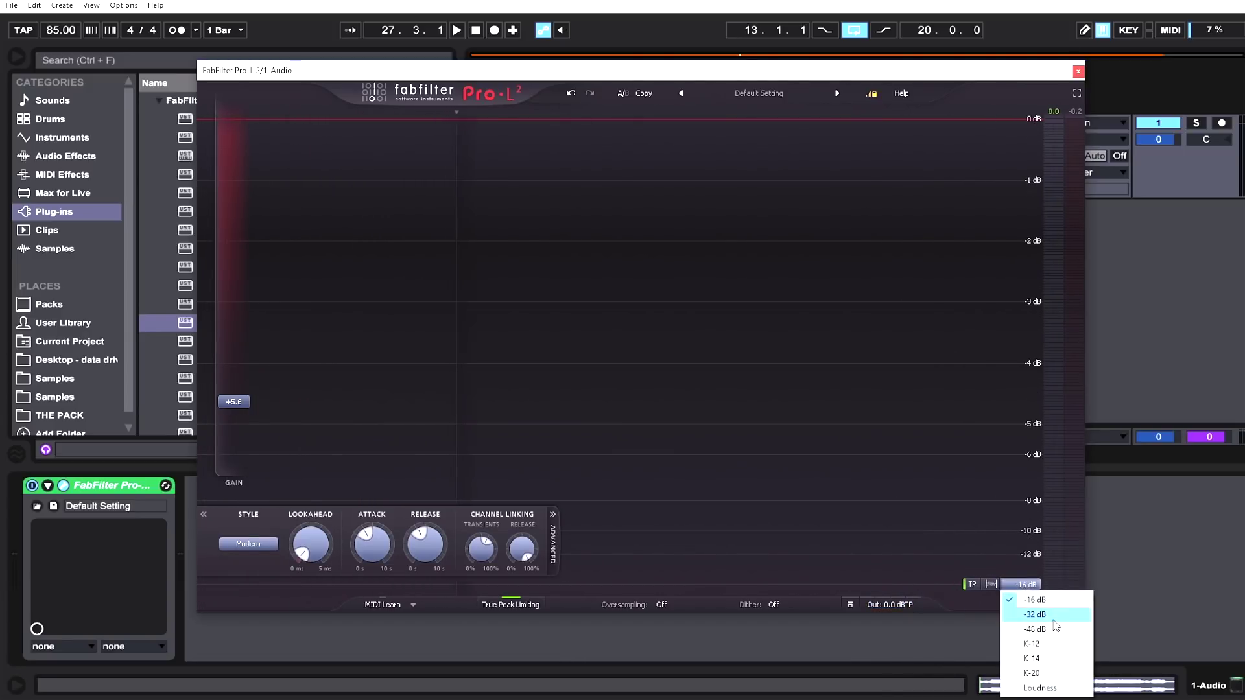
pyautogui.click(1037, 614)
pyautogui.click(1029, 584)
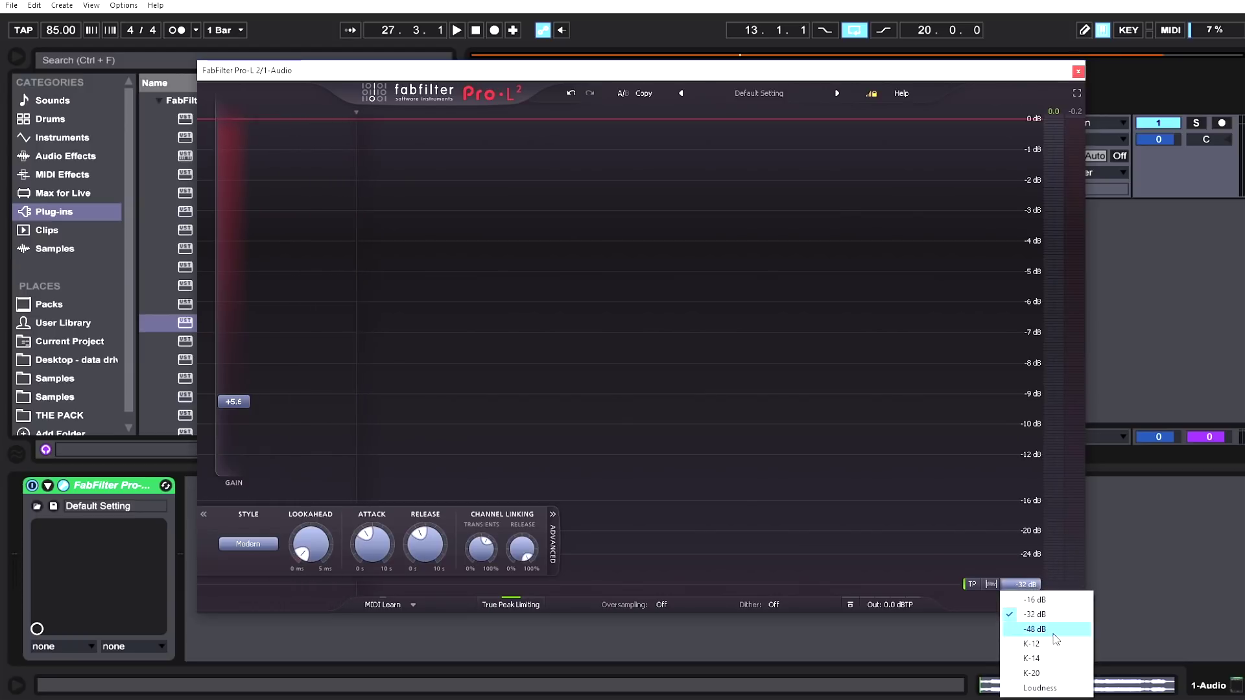
pyautogui.click(1036, 628)
pyautogui.click(1040, 586)
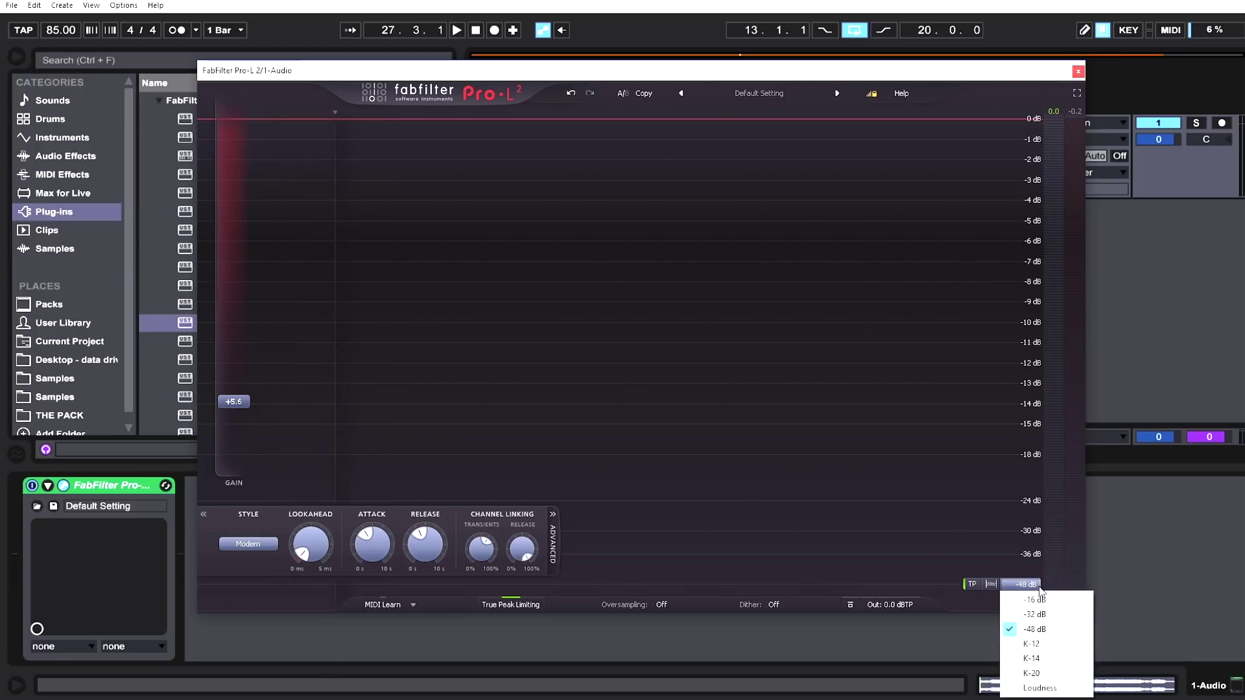
pyautogui.click(1050, 641)
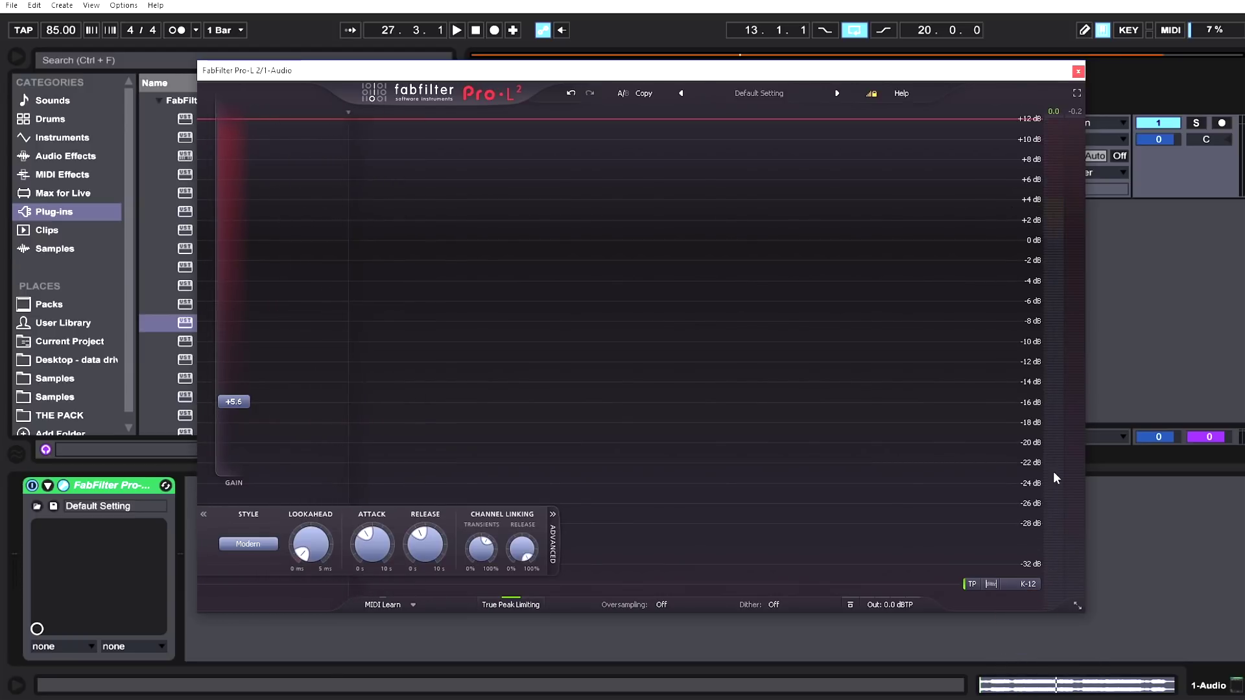
pyautogui.click(1038, 586)
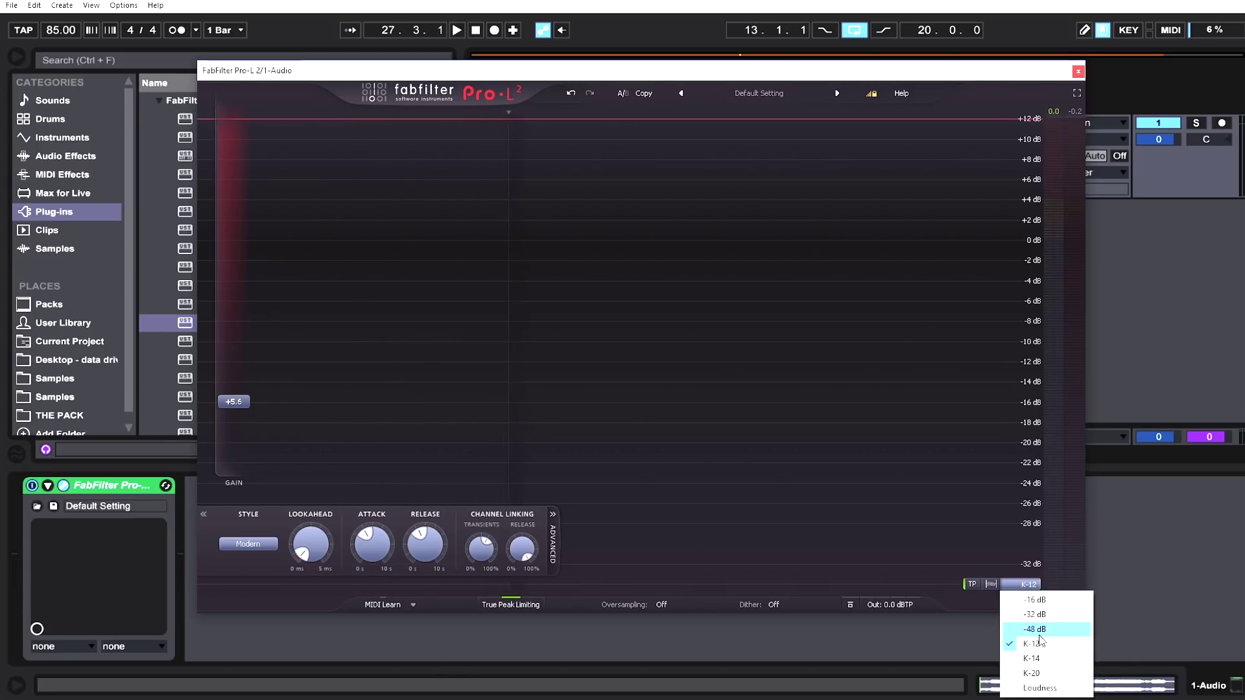
pyautogui.click(1037, 687)
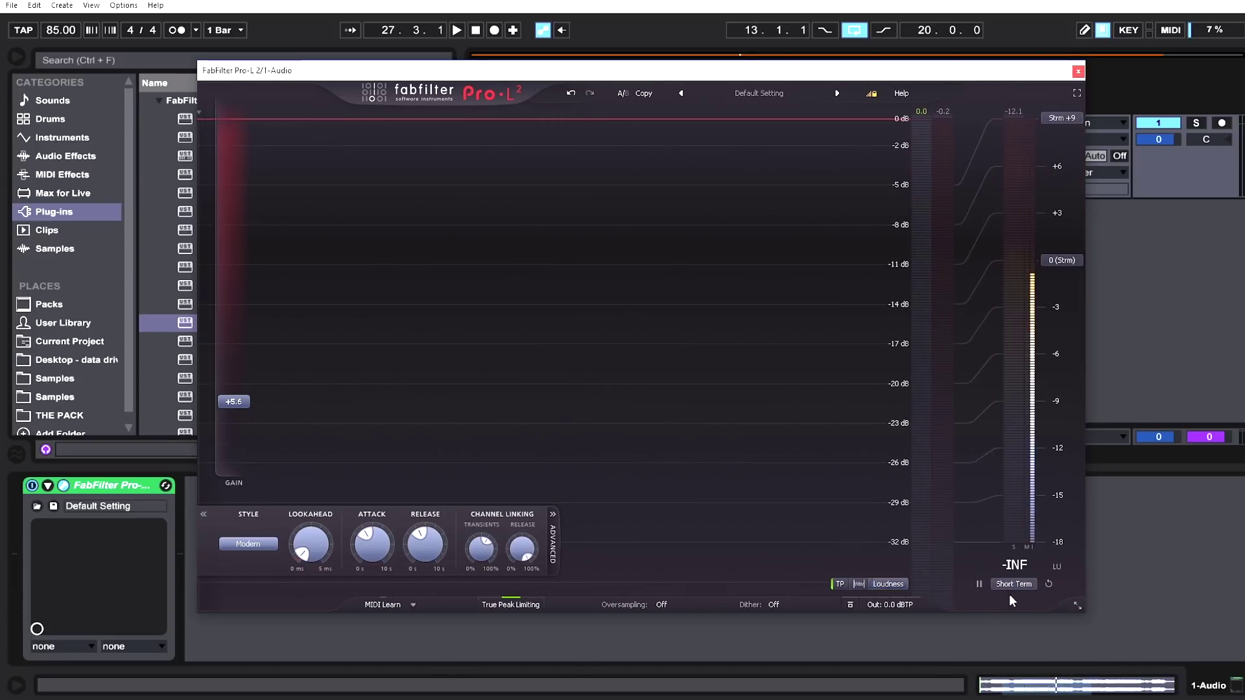
pyautogui.click(1064, 261)
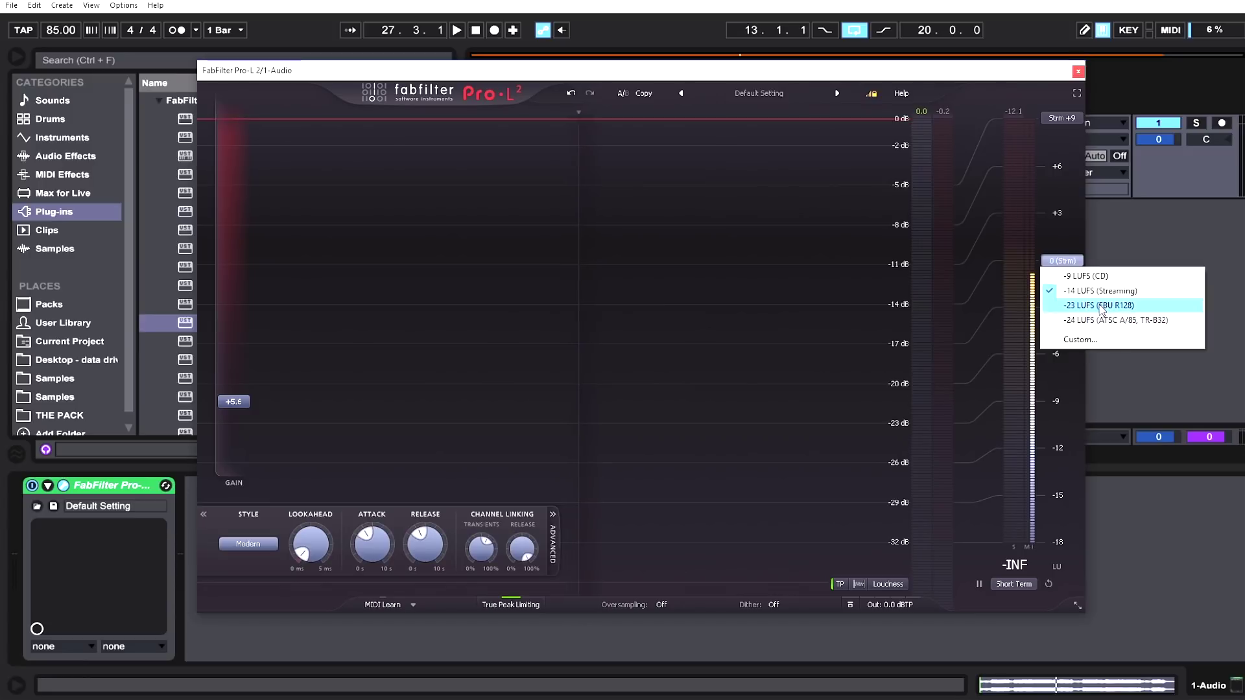
pyautogui.click(1077, 339)
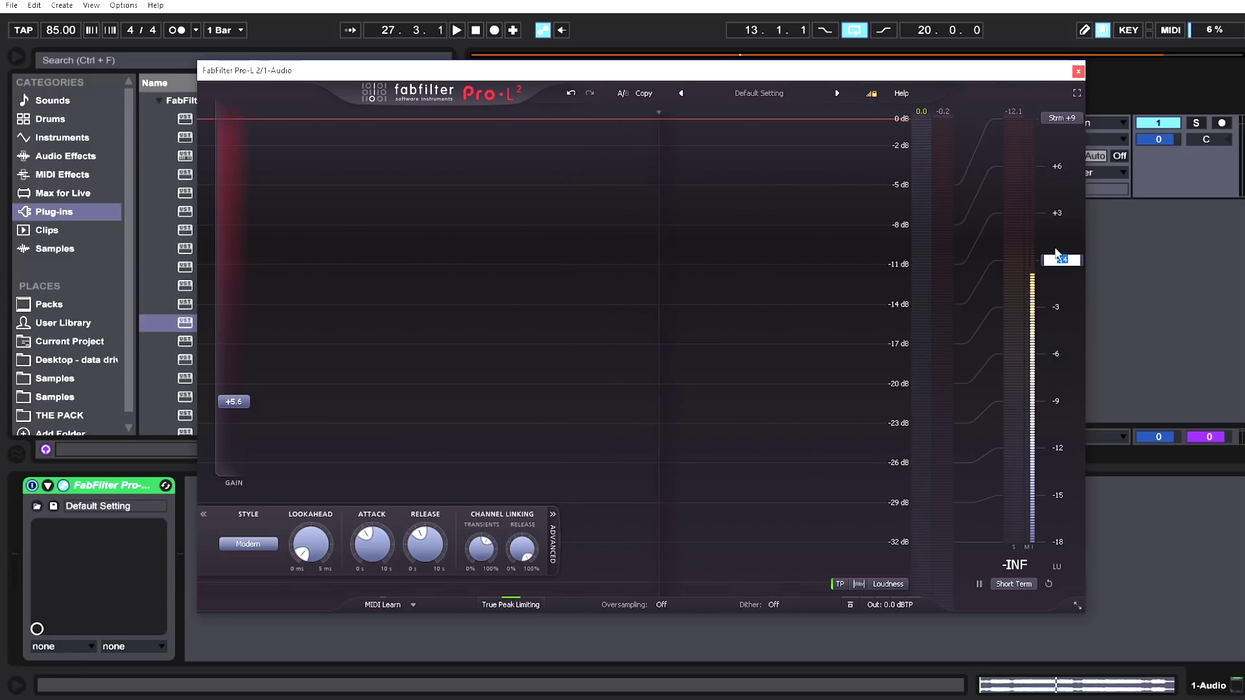
pyautogui.write('0 (Strm')
pyautogui.press('Return')
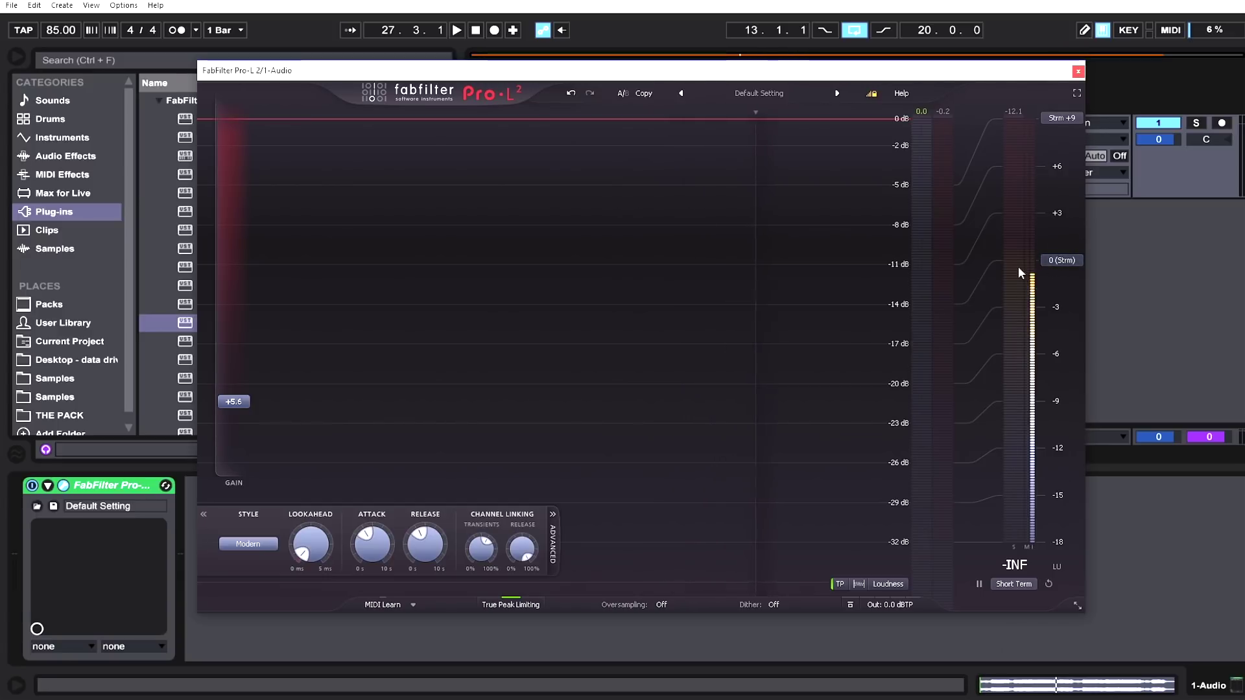
pyautogui.click(1062, 261)
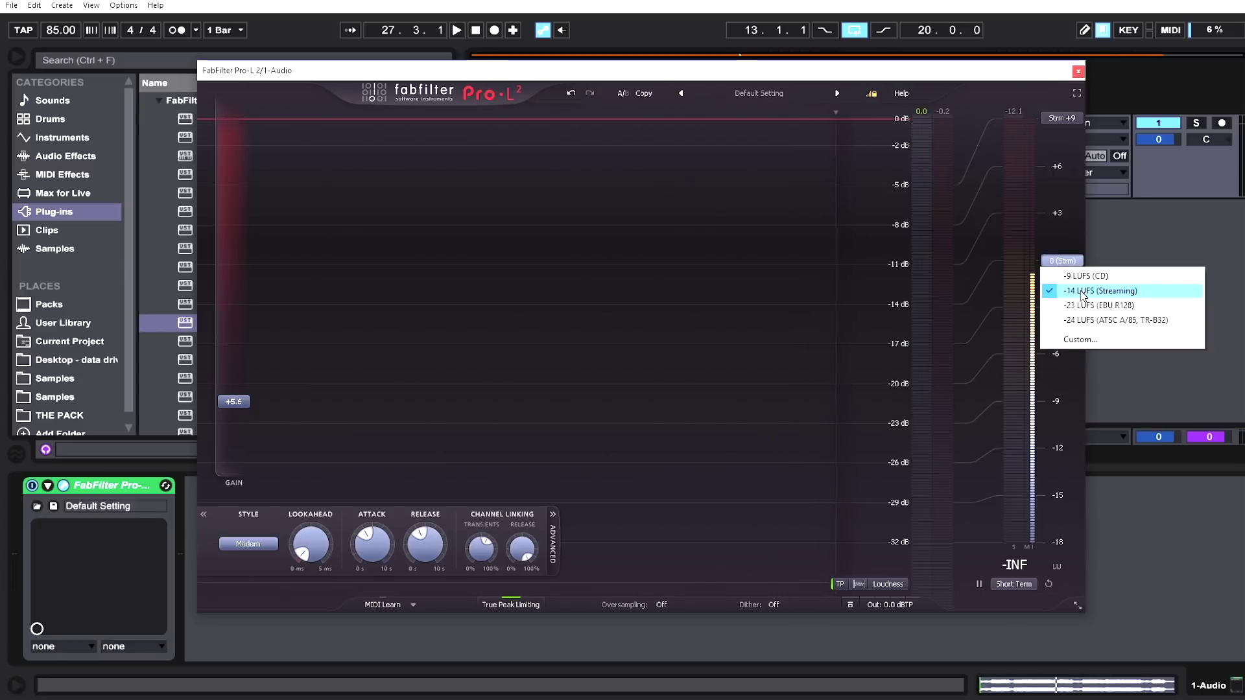
pyautogui.click(1082, 293)
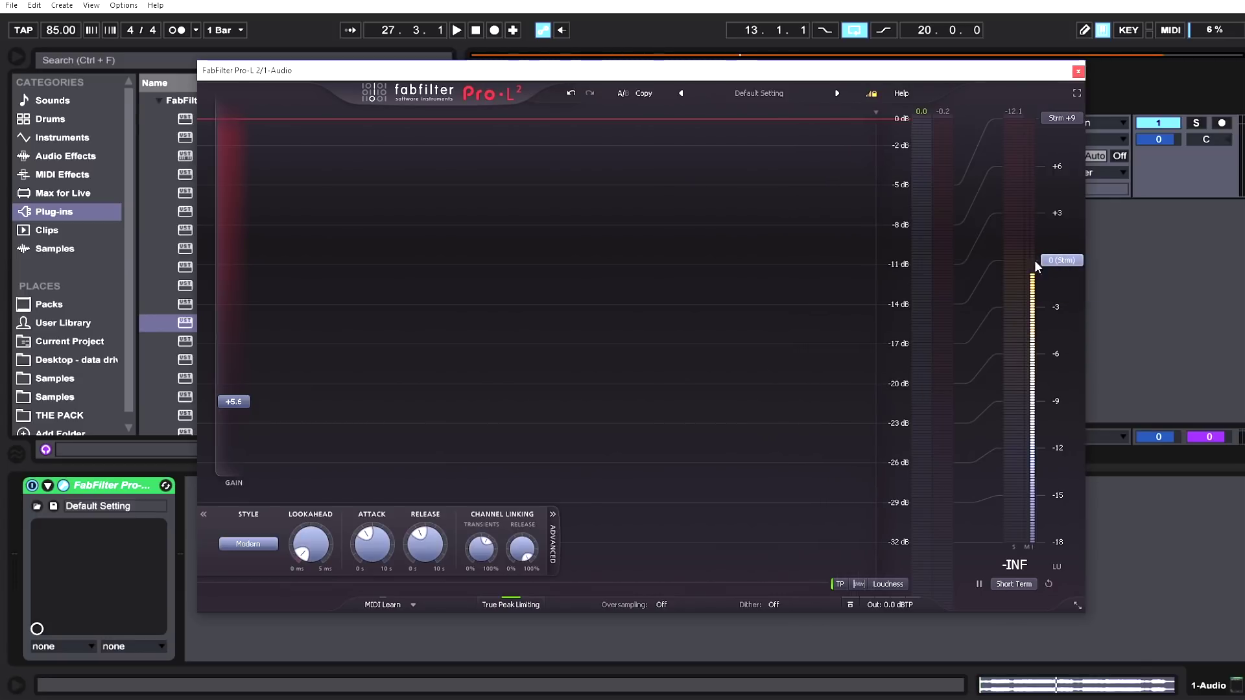
# - Try the Absolute, Strm +18 and Strm +9 scales, then set the loudness scale to Relative and resume playback
pyautogui.click(1063, 119)
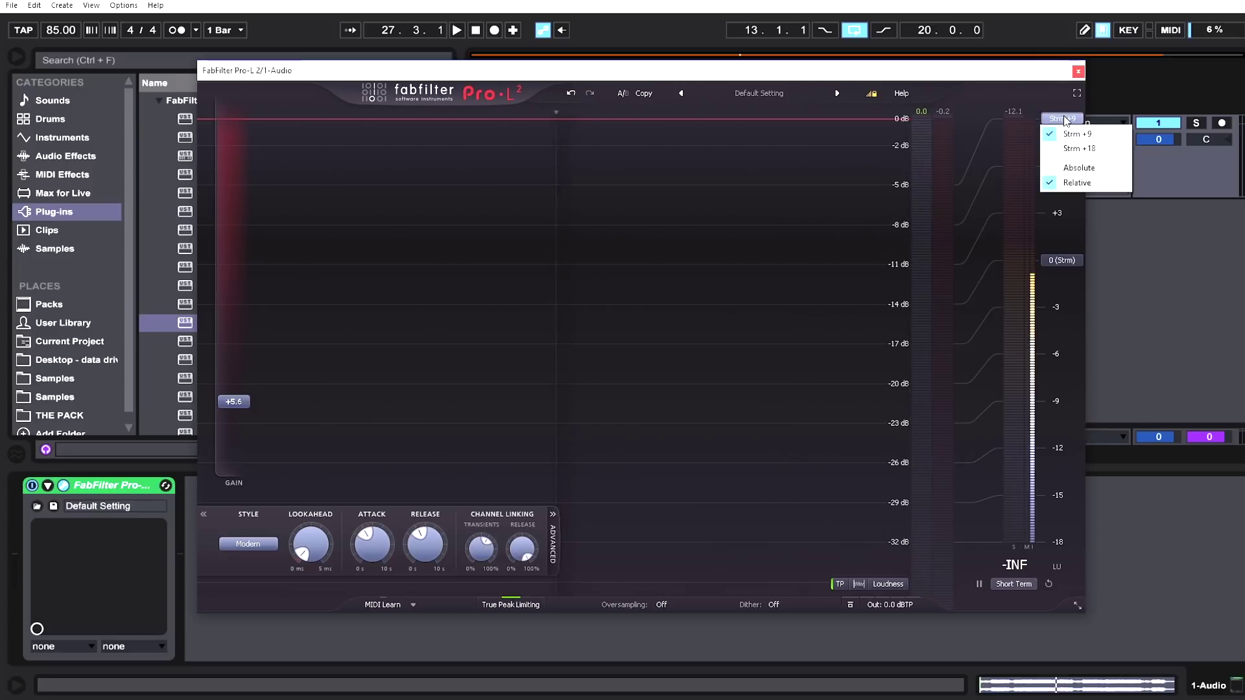
pyautogui.click(1084, 168)
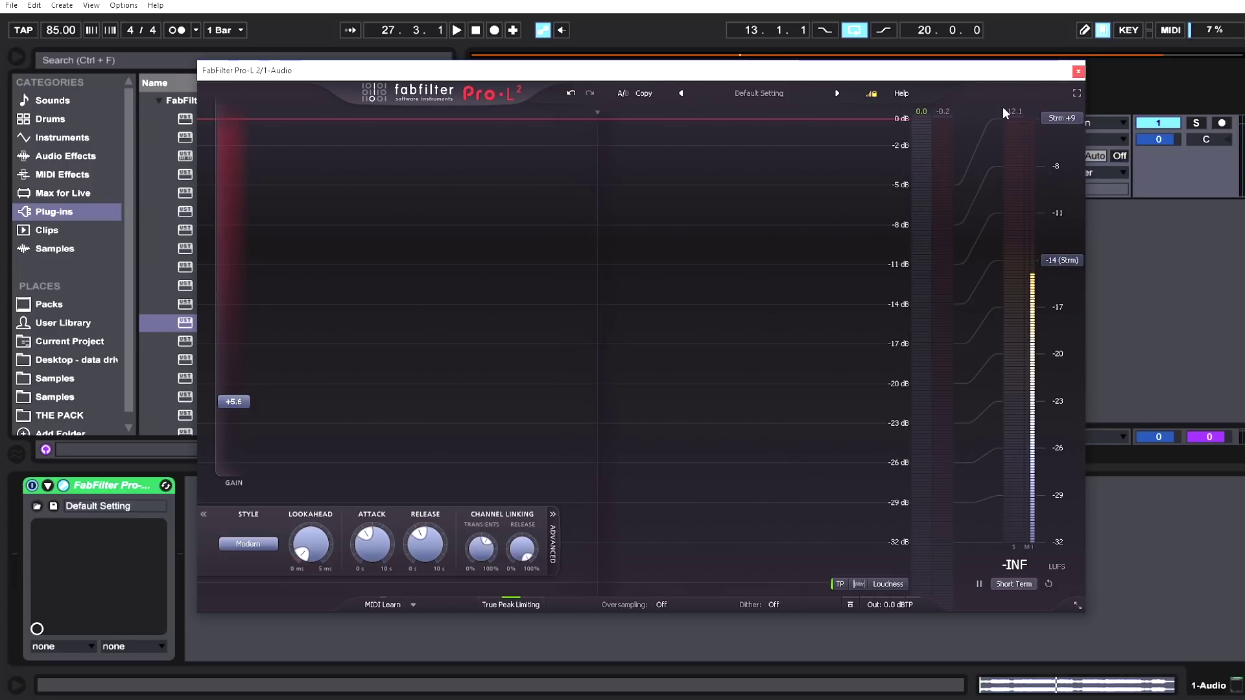
pyautogui.click(1061, 118)
pyautogui.click(1076, 149)
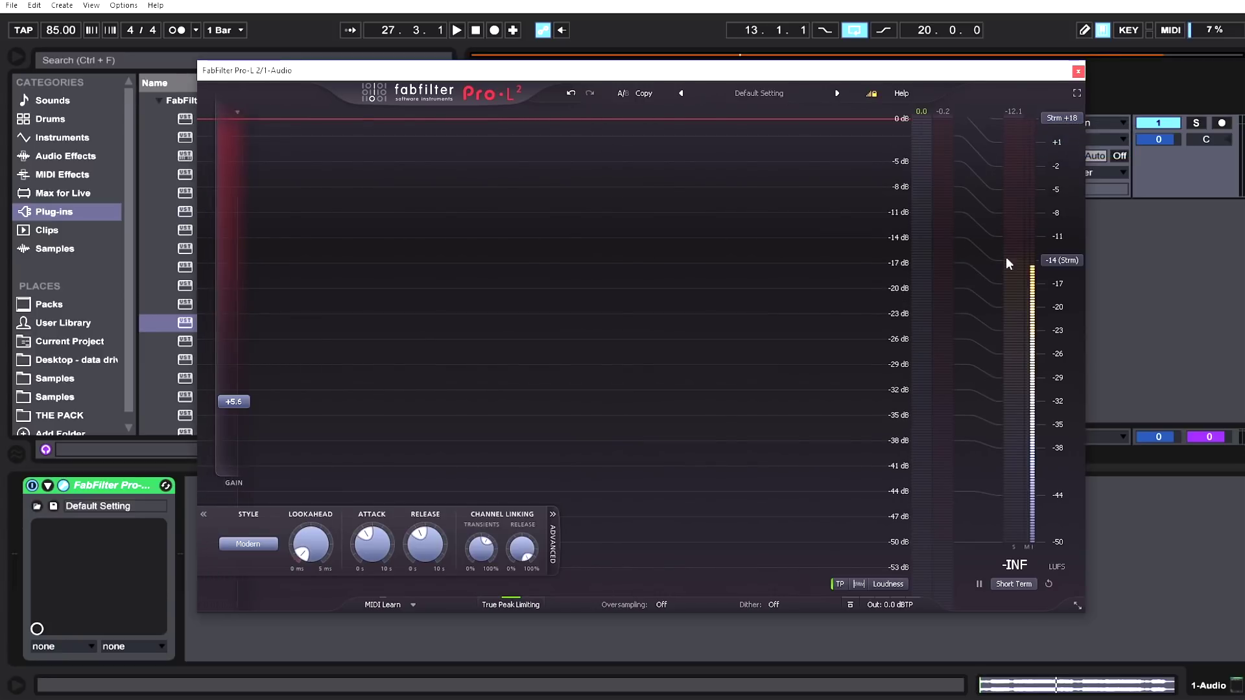
pyautogui.click(1055, 118)
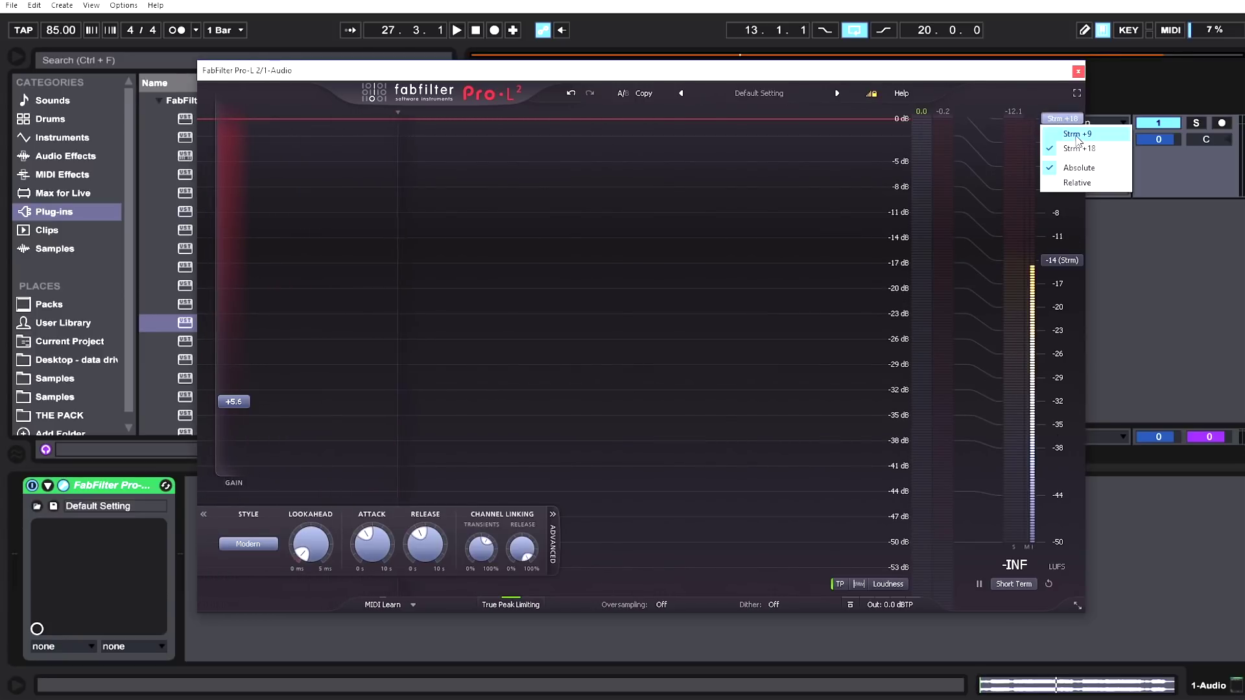
pyautogui.click(1059, 132)
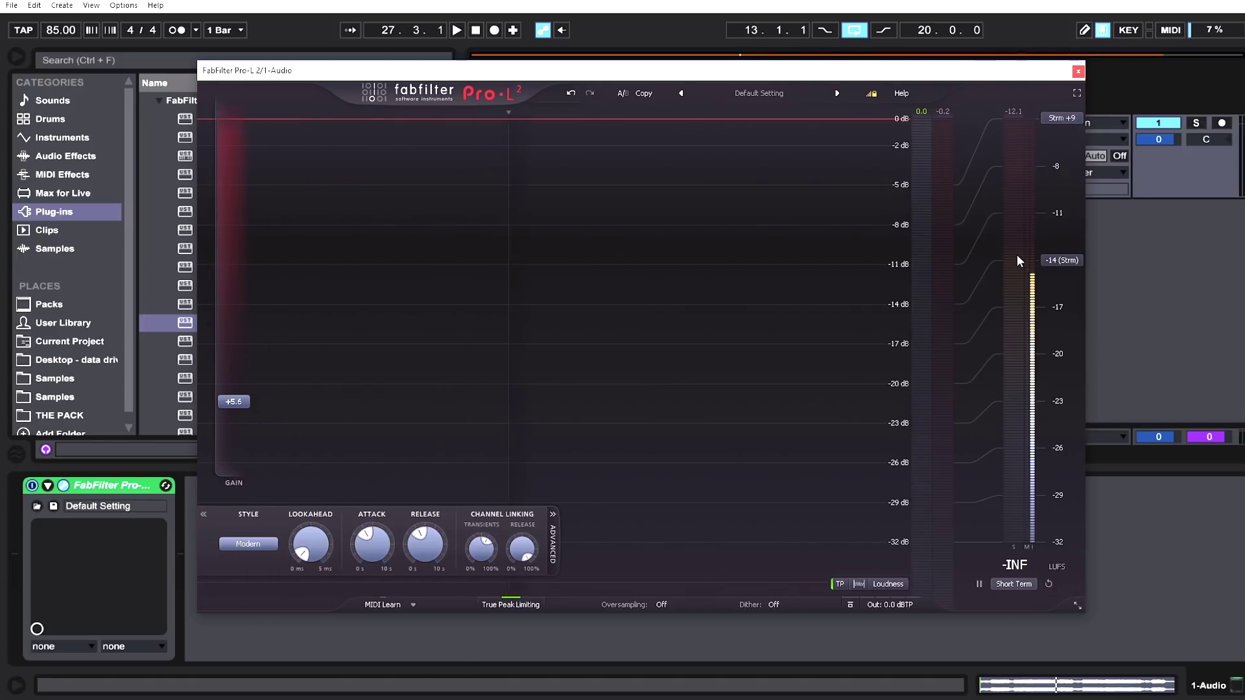
pyautogui.click(1056, 118)
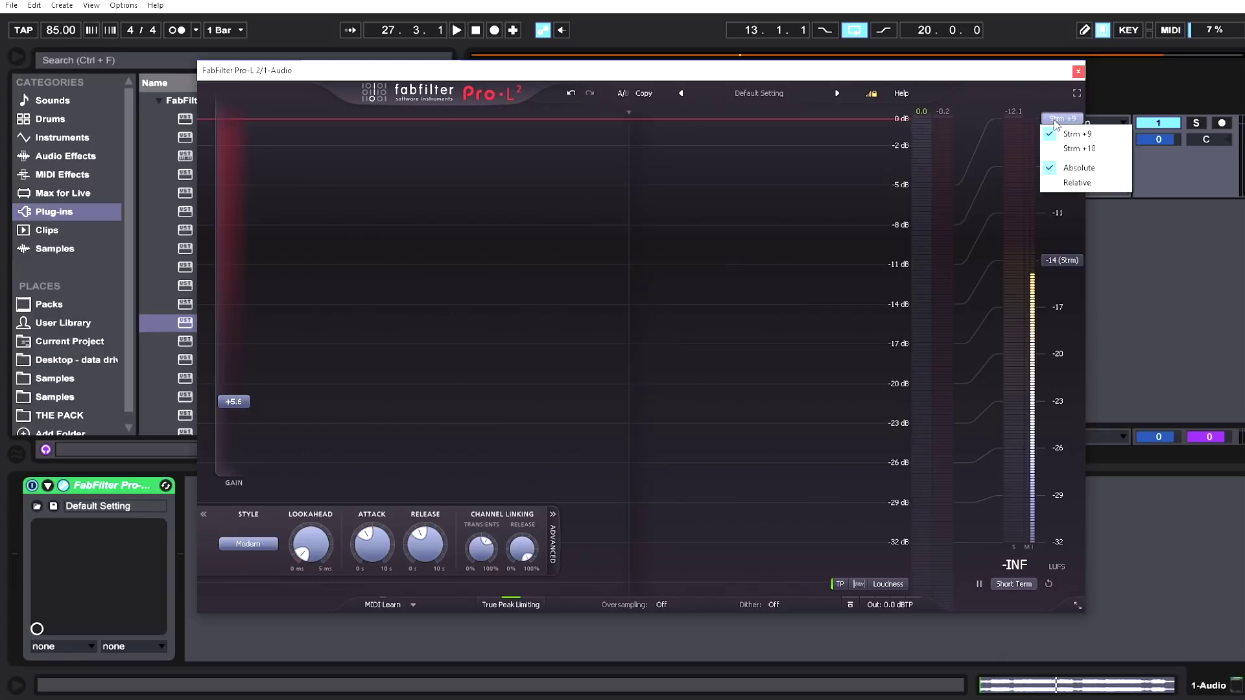
pyautogui.click(1069, 185)
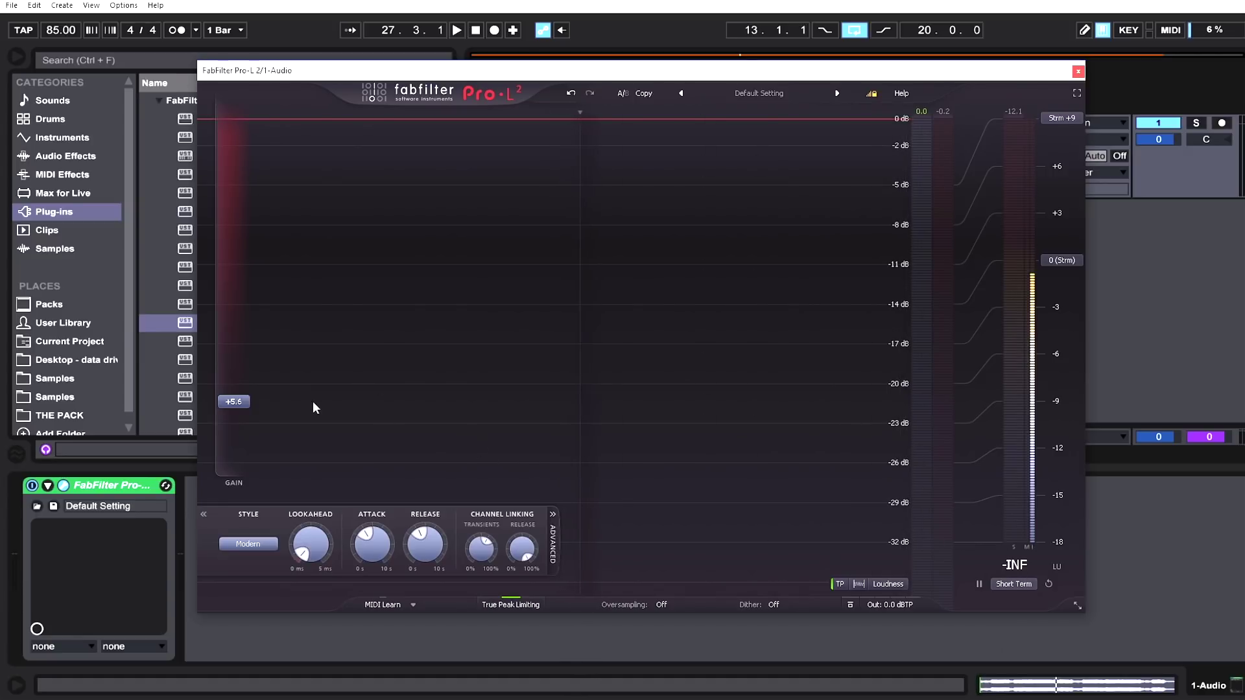
pyautogui.press('space')
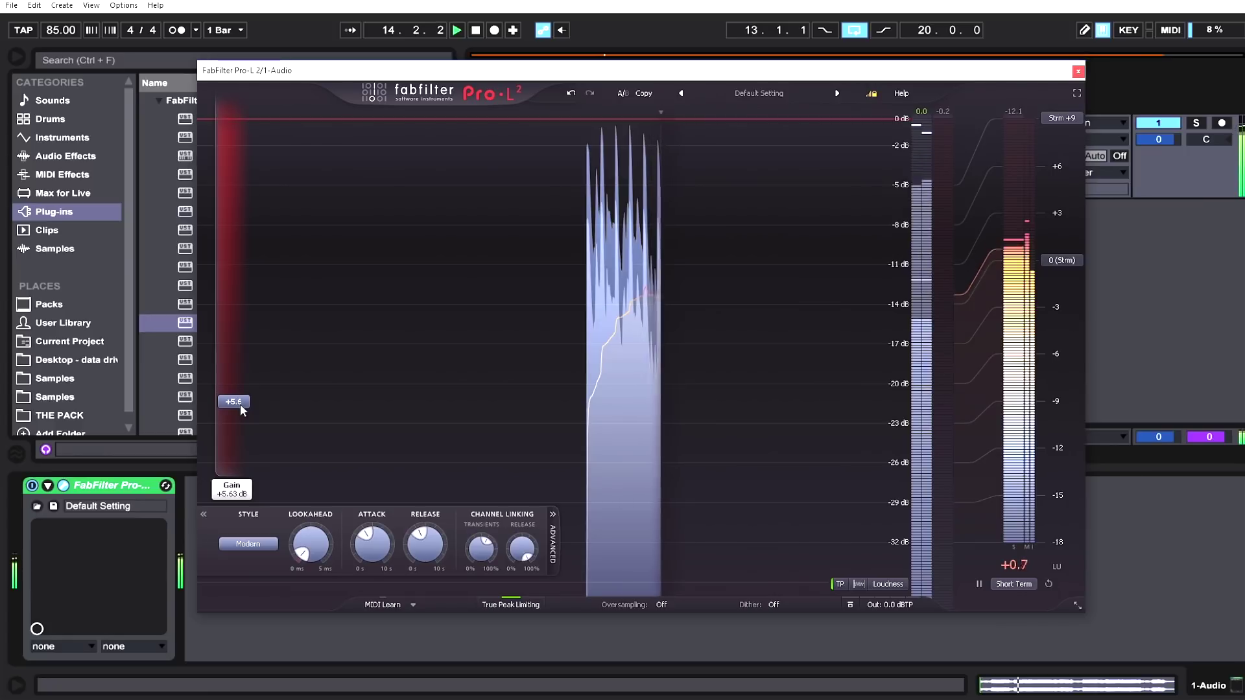
# - Lower the input gain from +5.6 dB to about +5.0 dB
pyautogui.moveTo(240, 404); pyautogui.dragTo(239, 406)
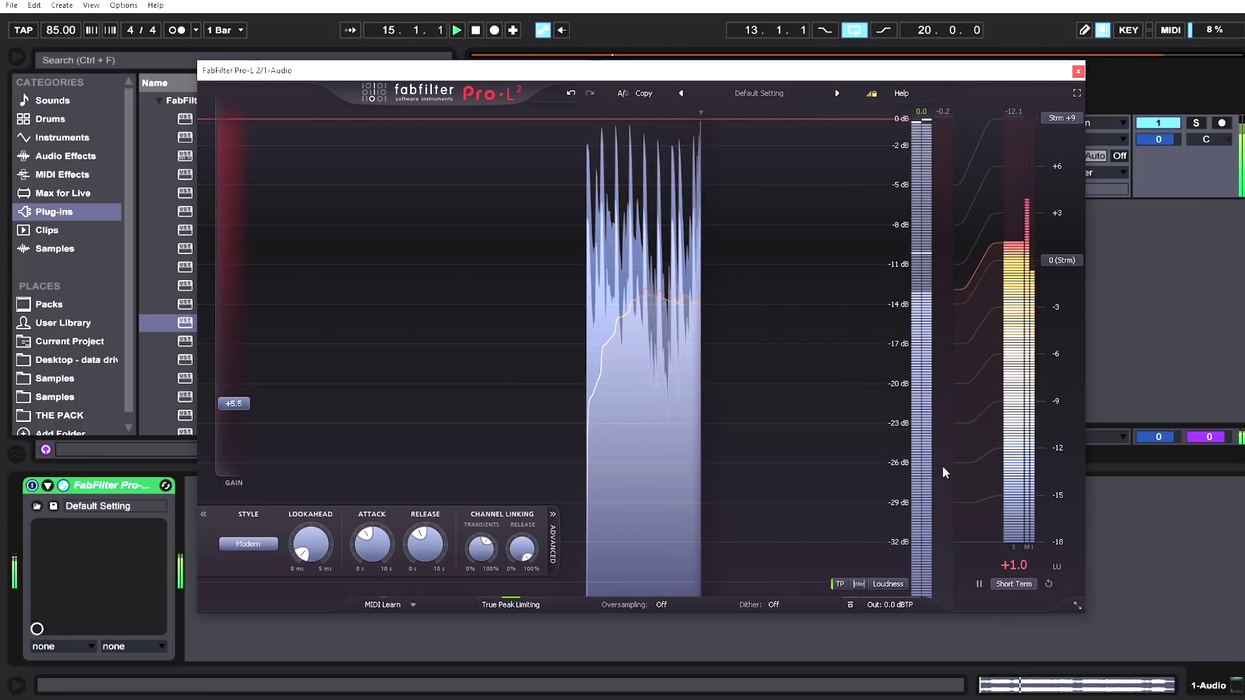
pyautogui.moveTo(240, 403); pyautogui.dragTo(240, 408)
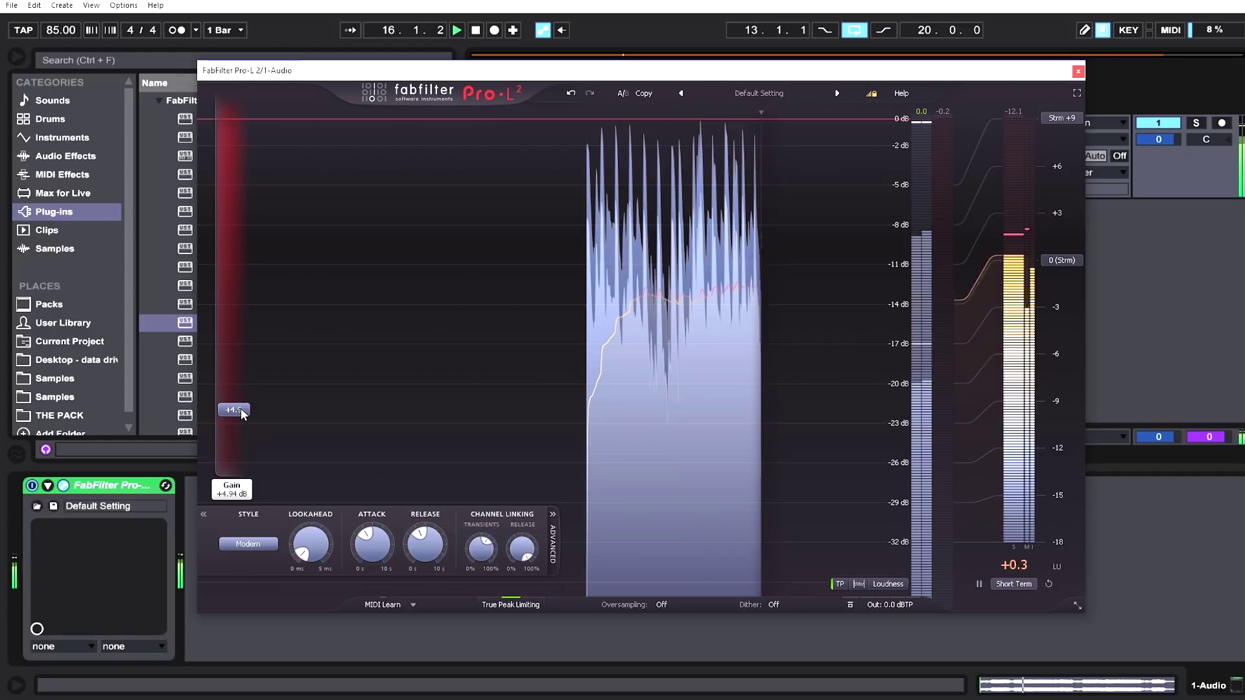
# - Try Momentary and Short Term loudness, settle on Integrated, and reset the reading to -INF
pyautogui.click(994, 585)
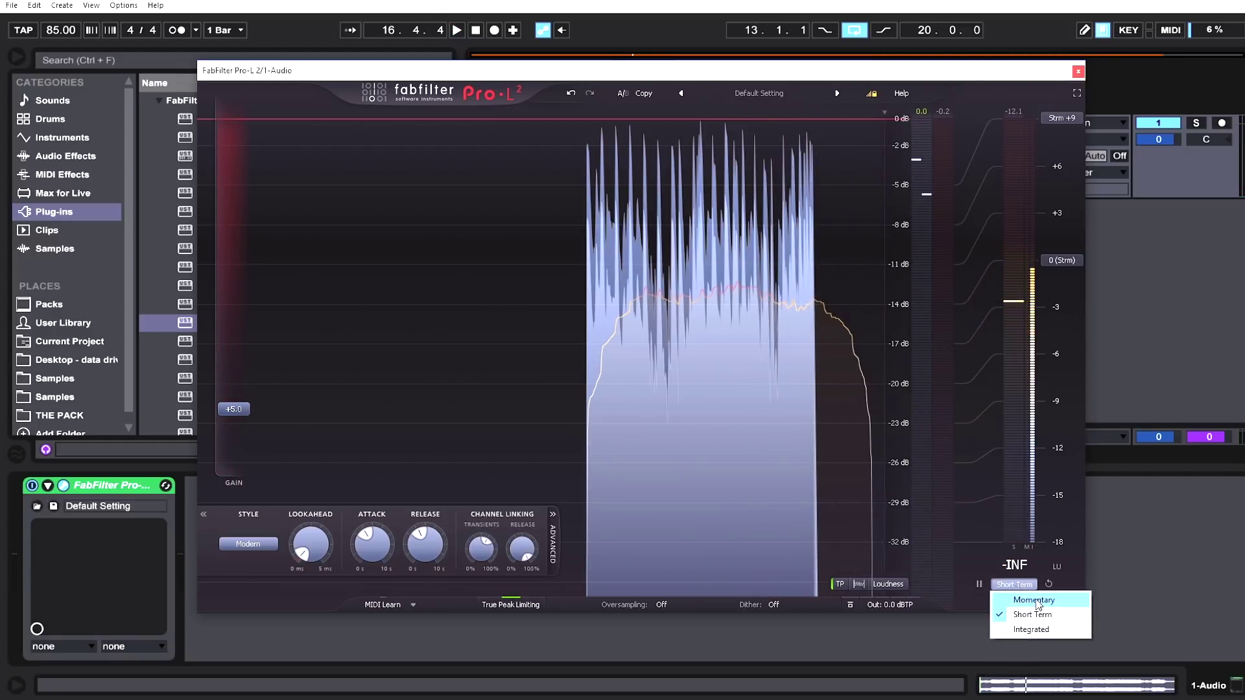
pyautogui.click(1037, 602)
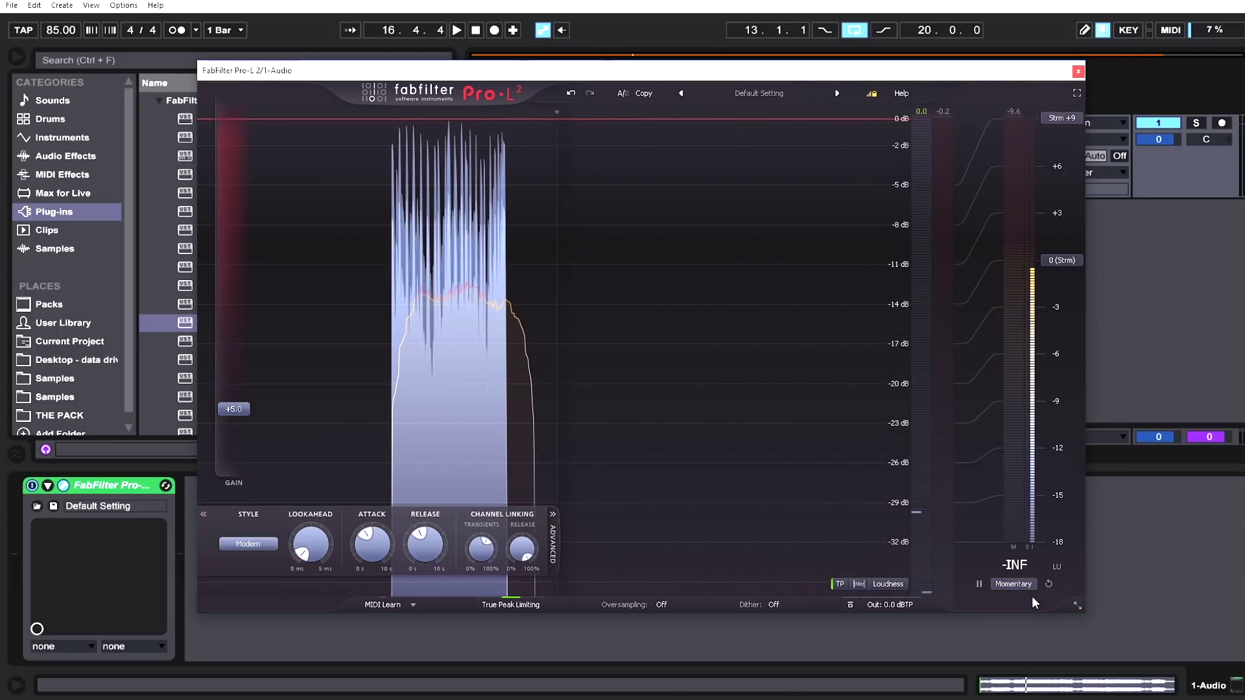
pyautogui.click(1022, 584)
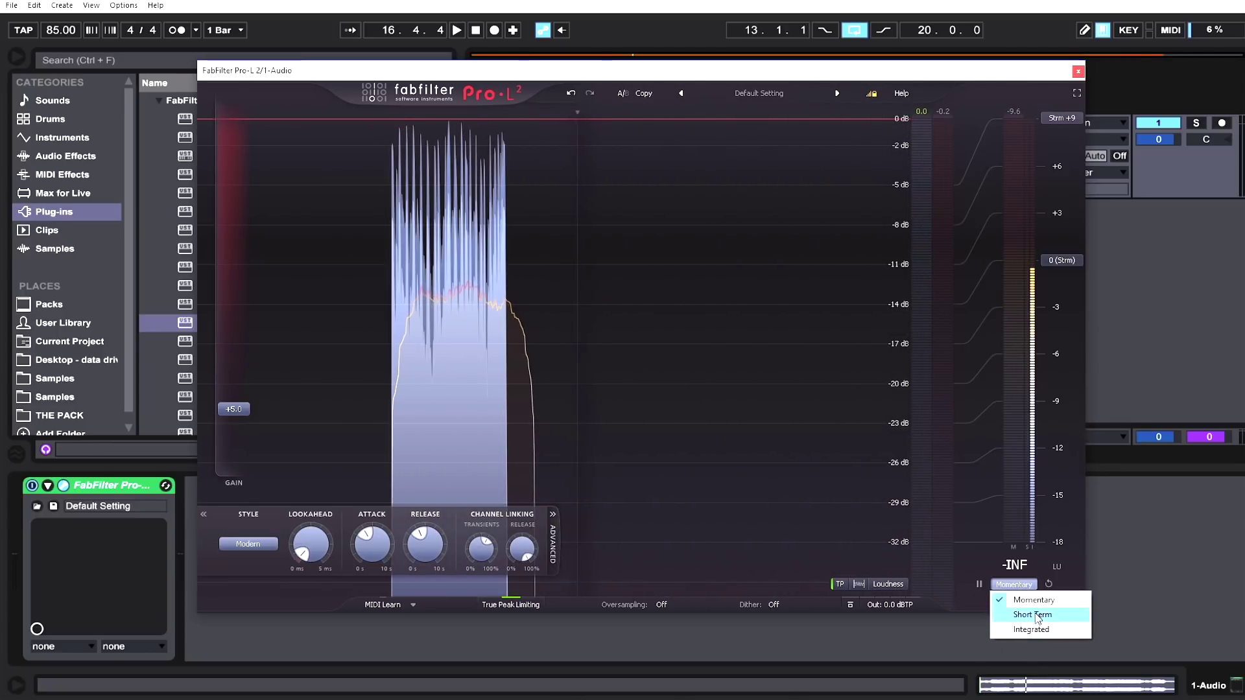
pyautogui.click(1033, 614)
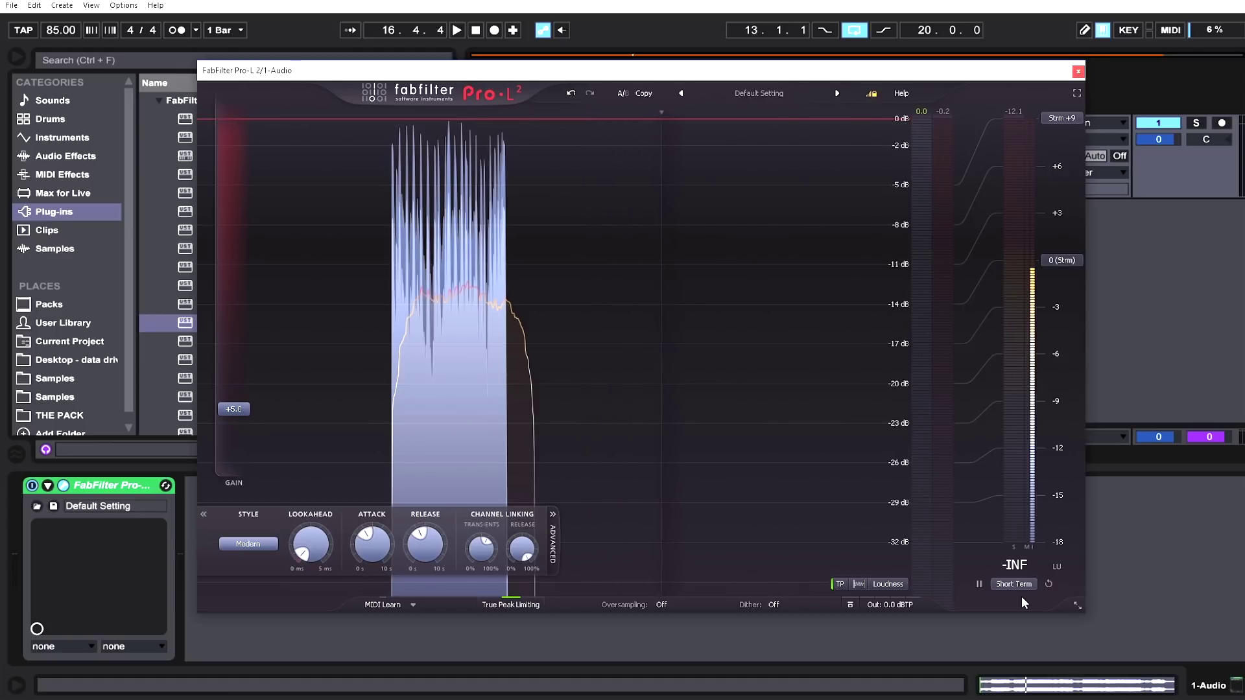
pyautogui.click(1019, 587)
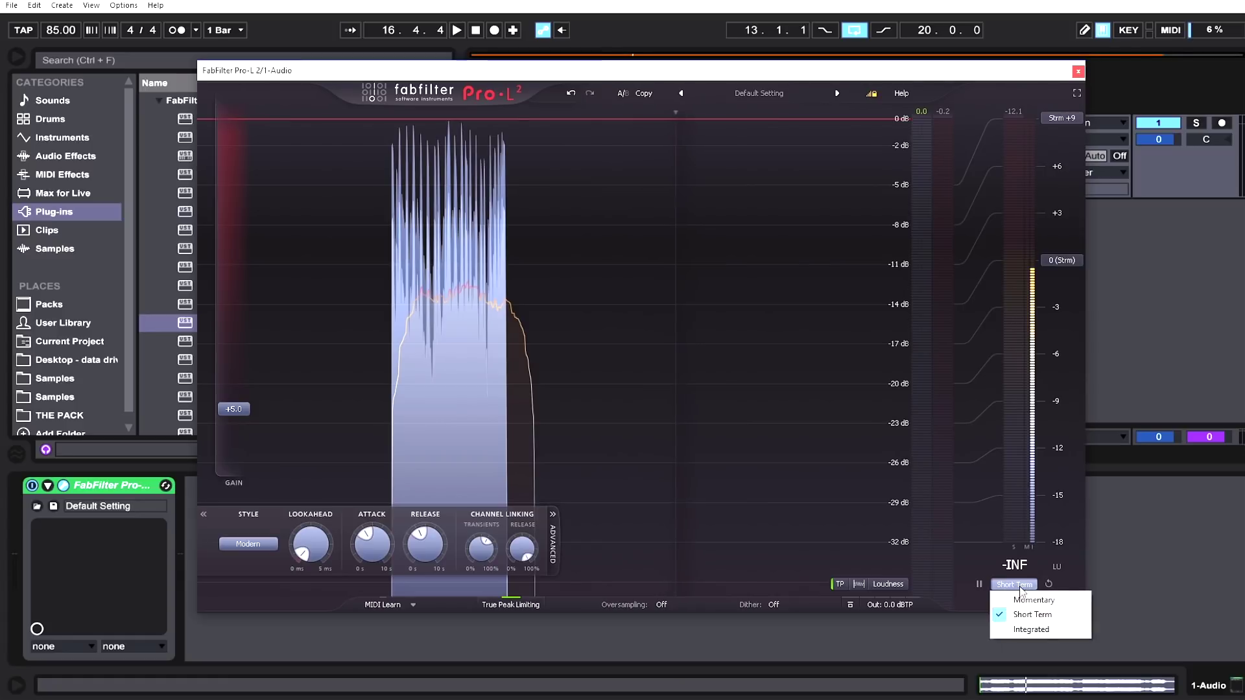
pyautogui.click(1040, 629)
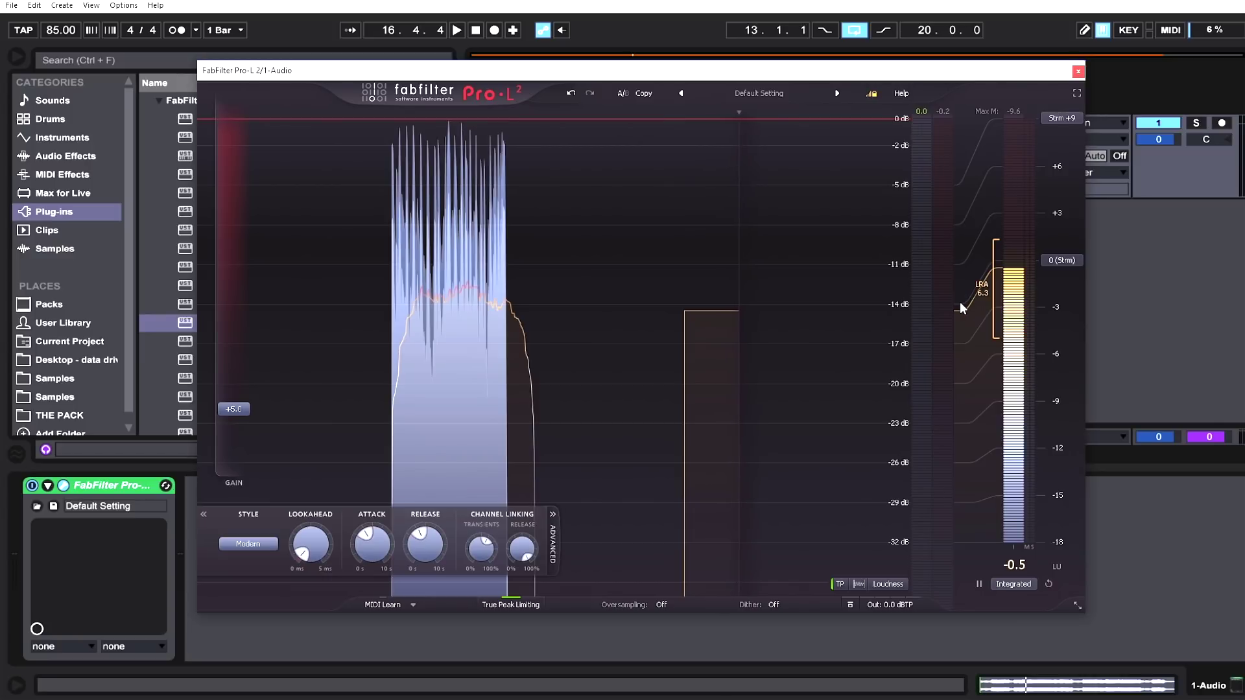
pyautogui.click(1050, 584)
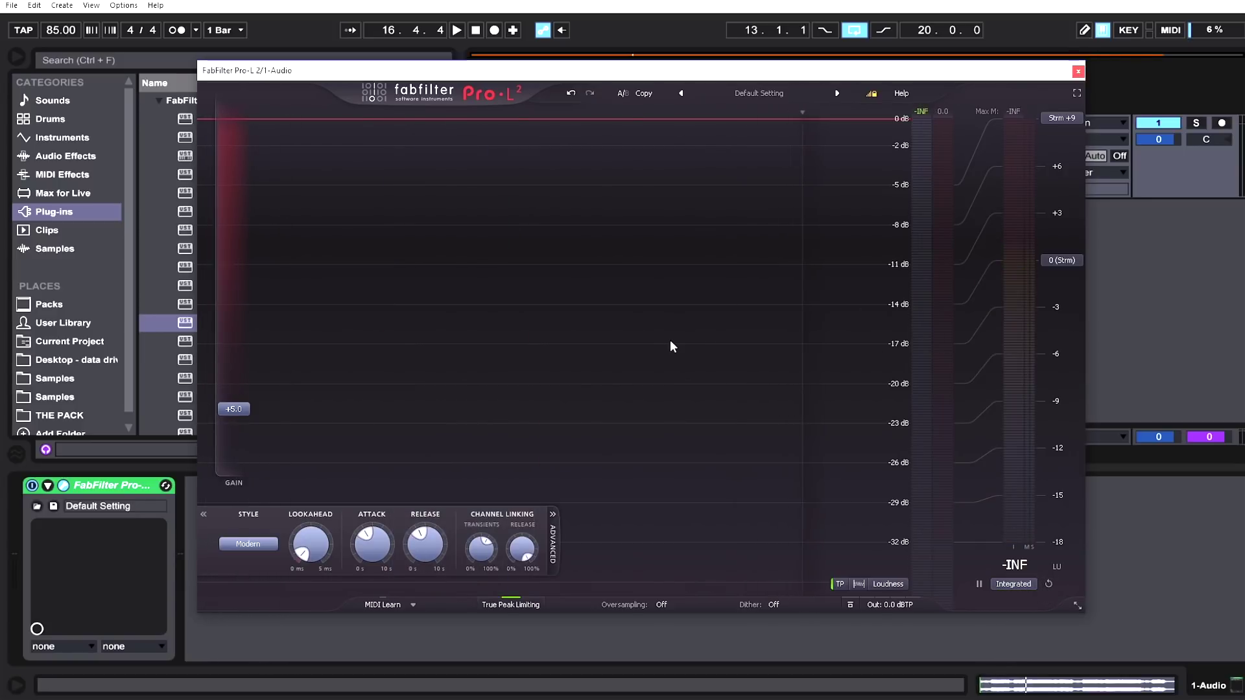
# - Play the track until Integrated loudness builds up to +0.1 LU with LRA 3.5, then stop
pyautogui.press('space')
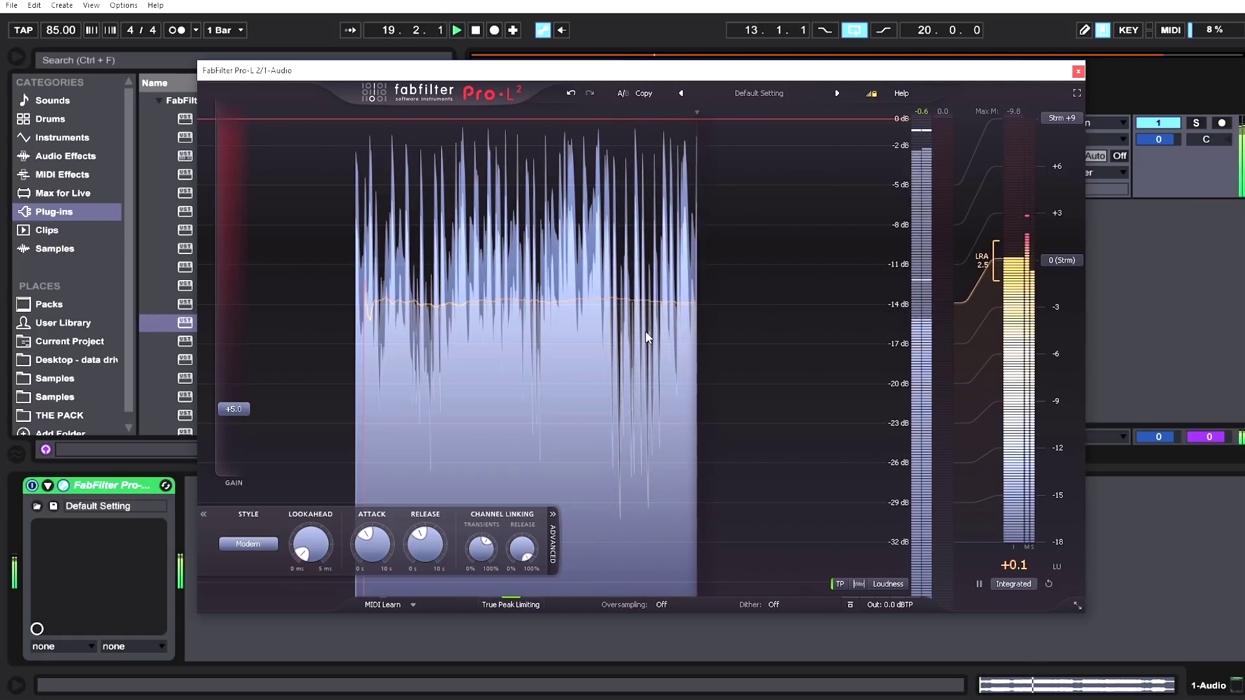
pyautogui.press('space')
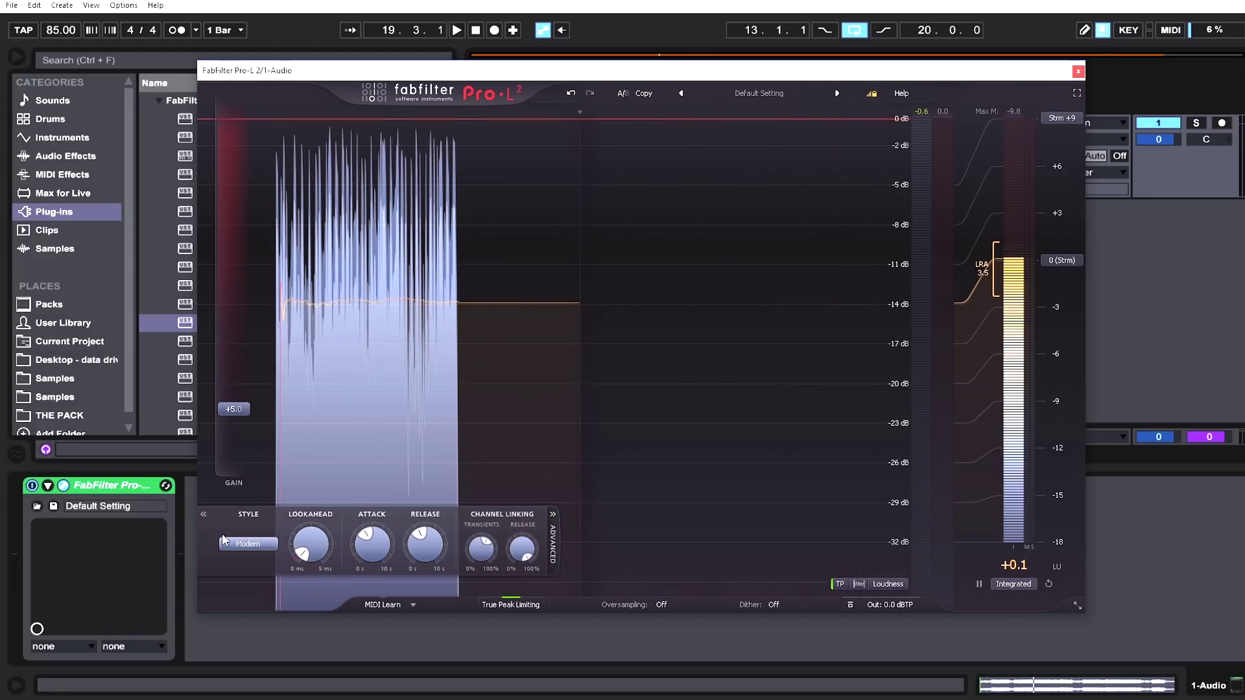
pyautogui.click(259, 543)
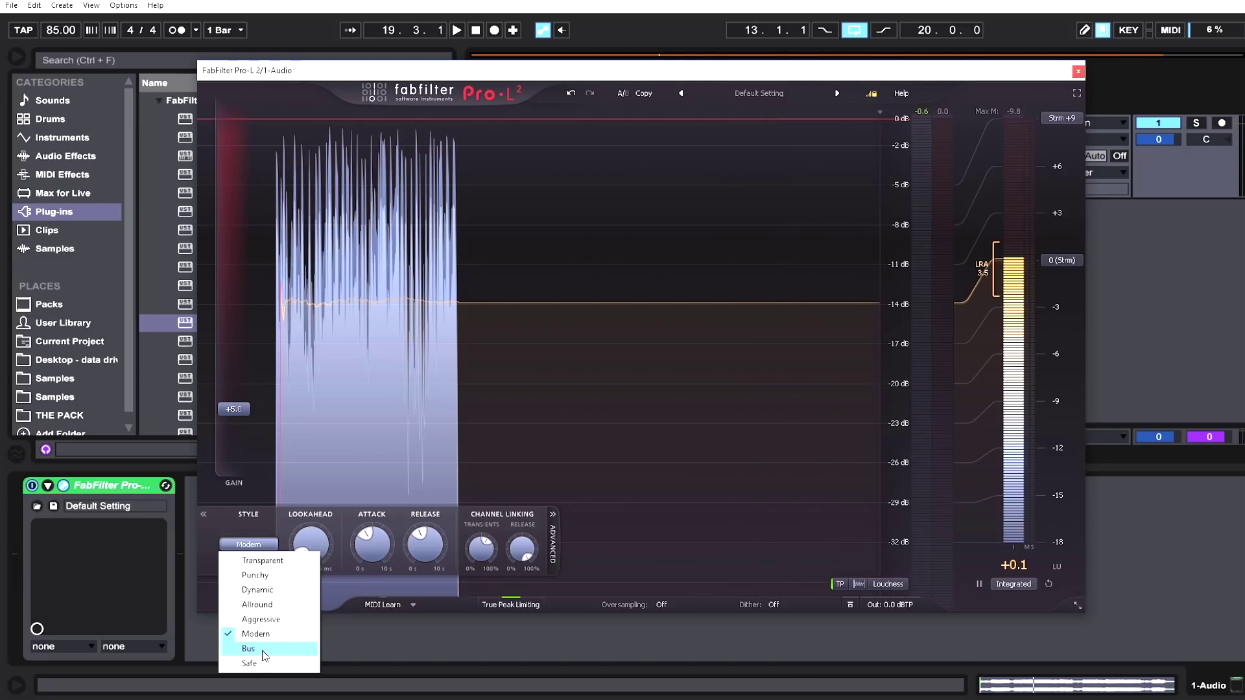
pyautogui.click(889, 585)
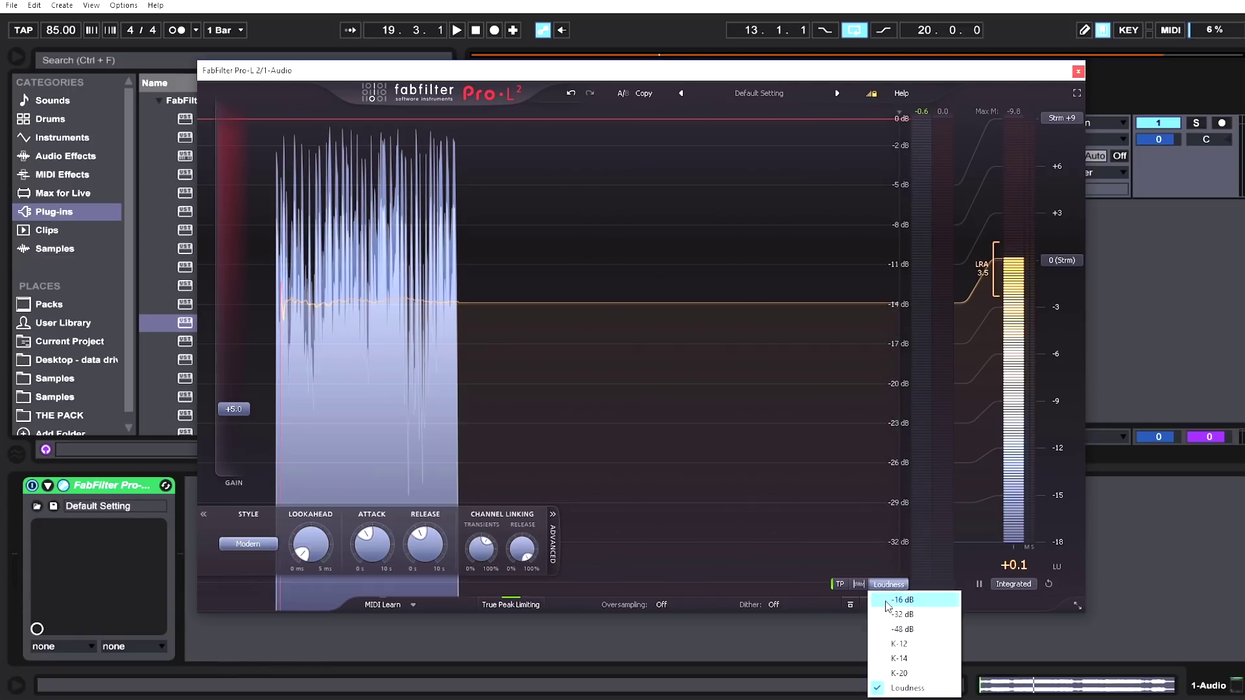
pyautogui.click(870, 605)
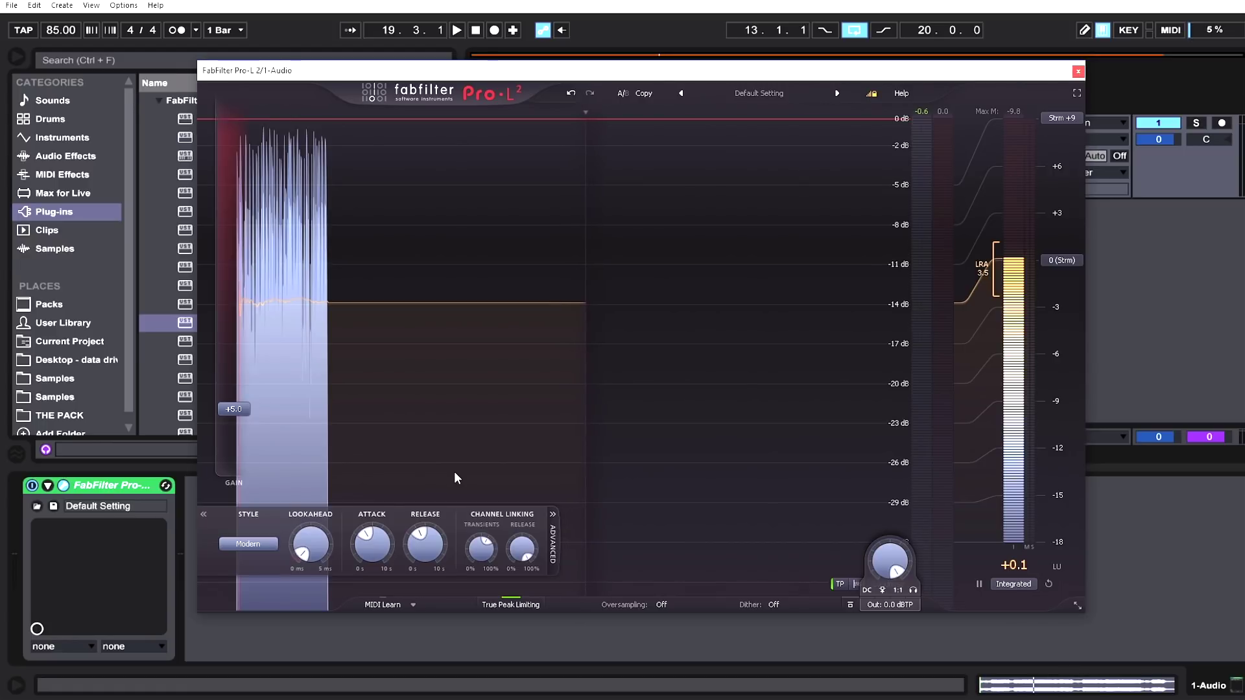
pyautogui.click(268, 546)
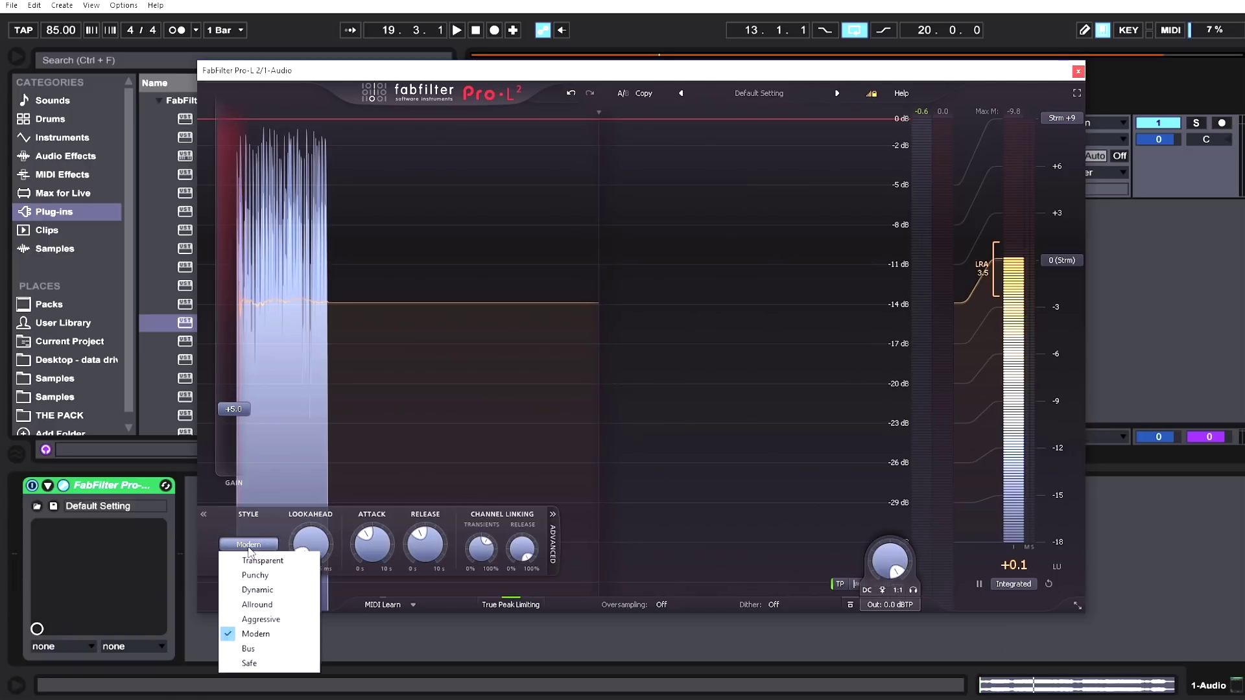
# - Switch the style to Safe, raise input gain to +14.8 dB, then try the Aggressive style
pyautogui.click(263, 660)
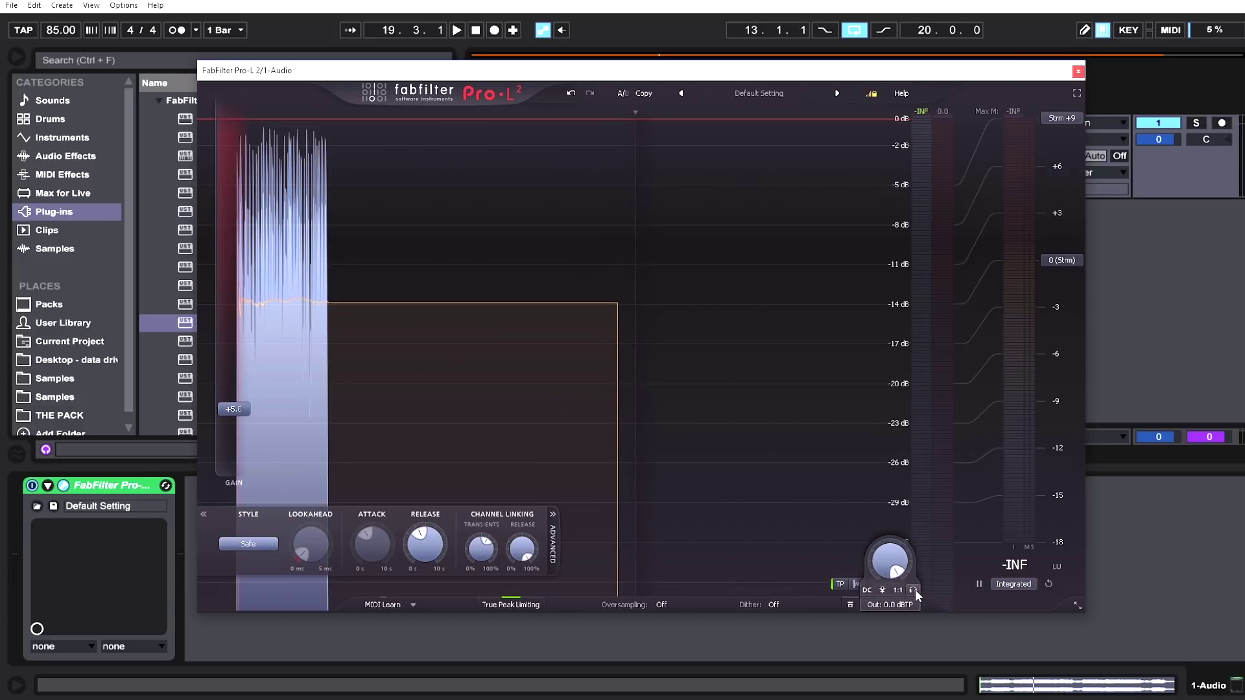
pyautogui.moveTo(233, 408); pyautogui.dragTo(234, 295)
pyautogui.click(255, 540)
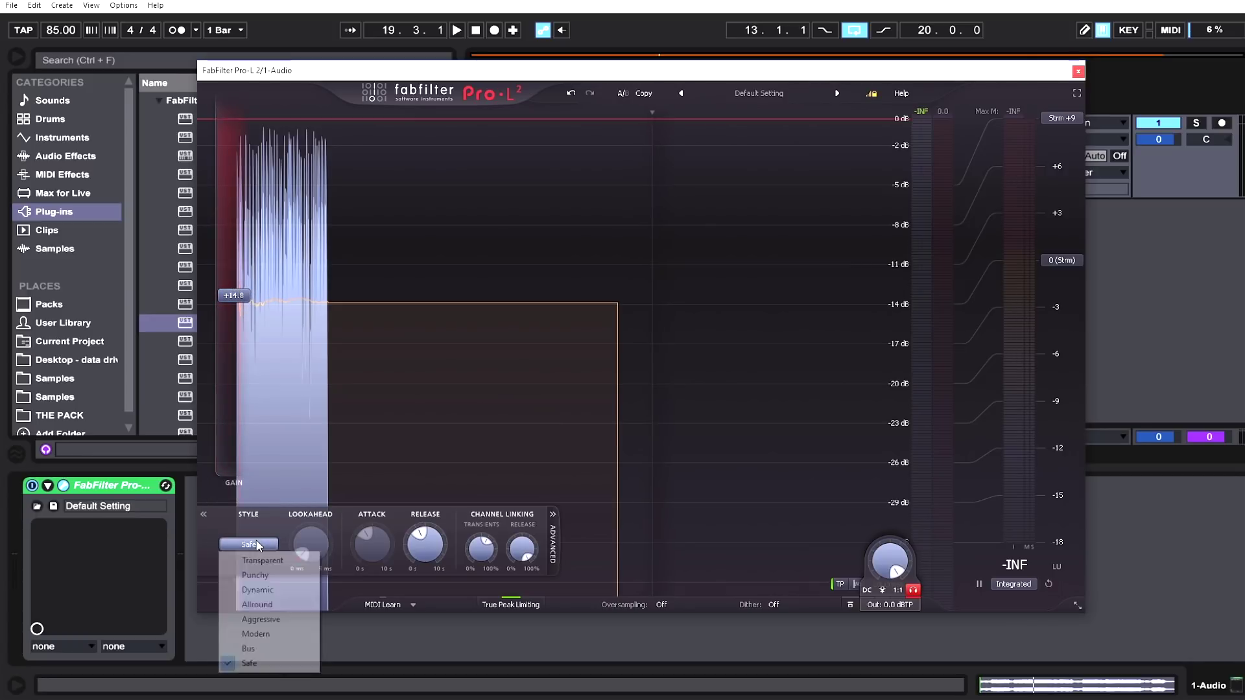
pyautogui.click(276, 617)
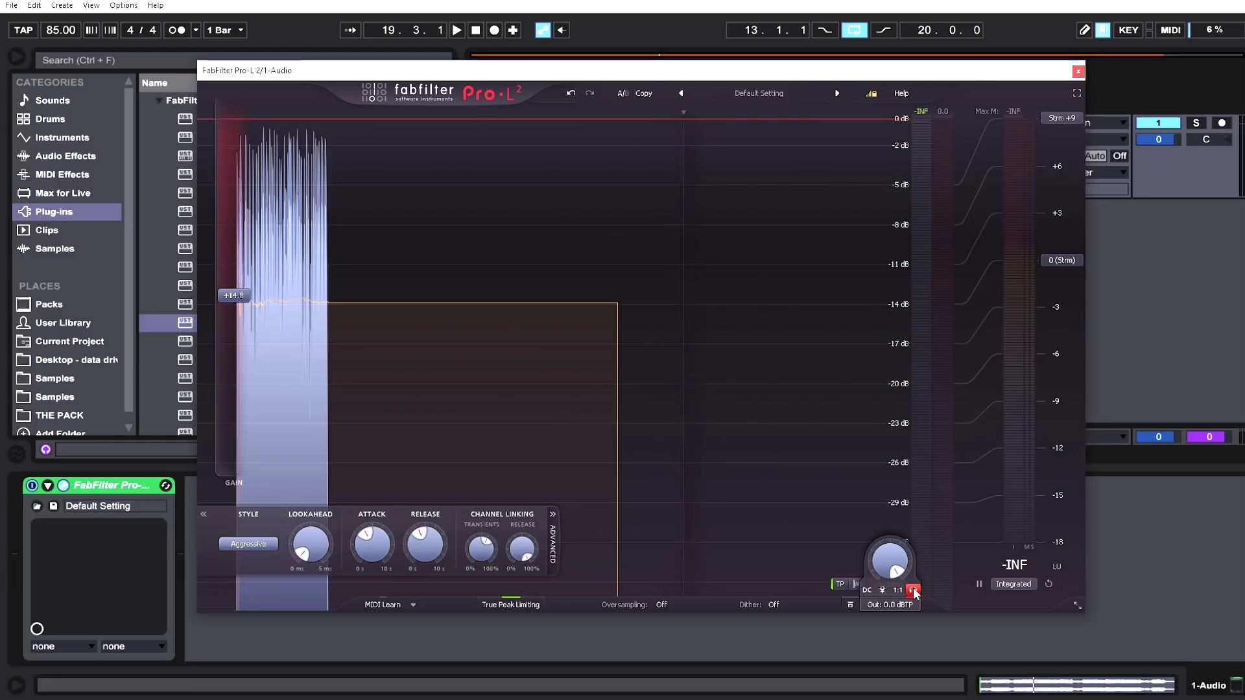
# - Play the track and switch the limiter style back to Safe
pyautogui.press('space')
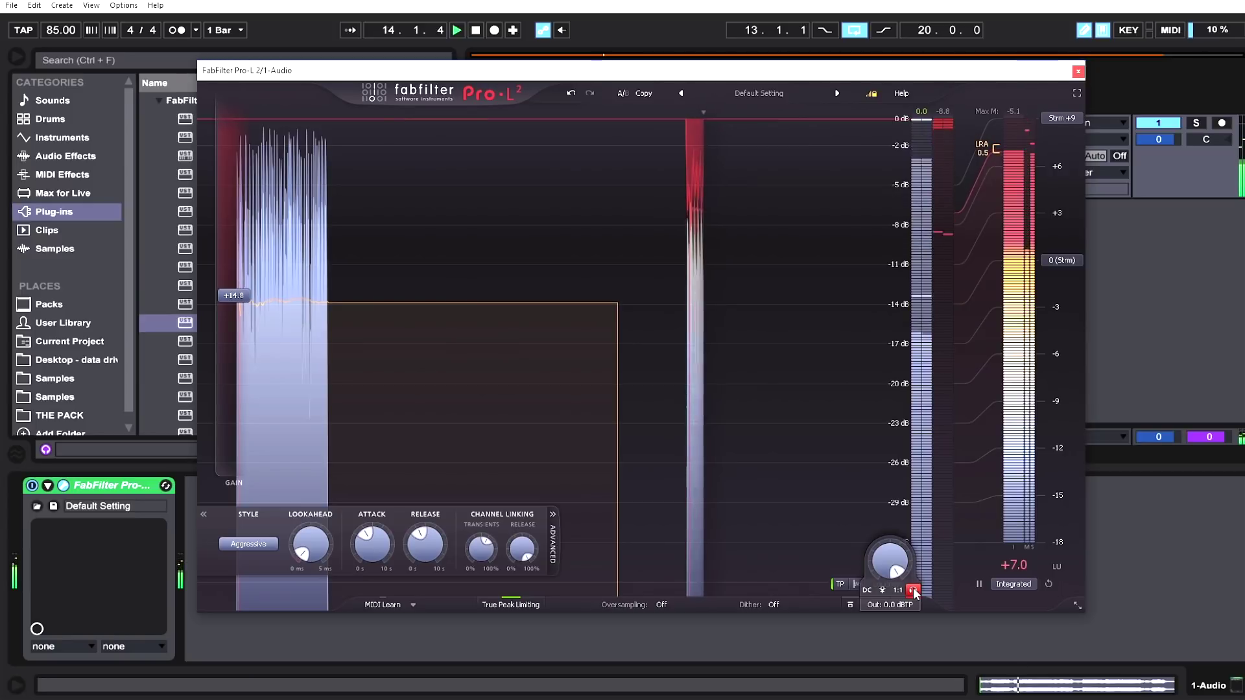
pyautogui.press('space')
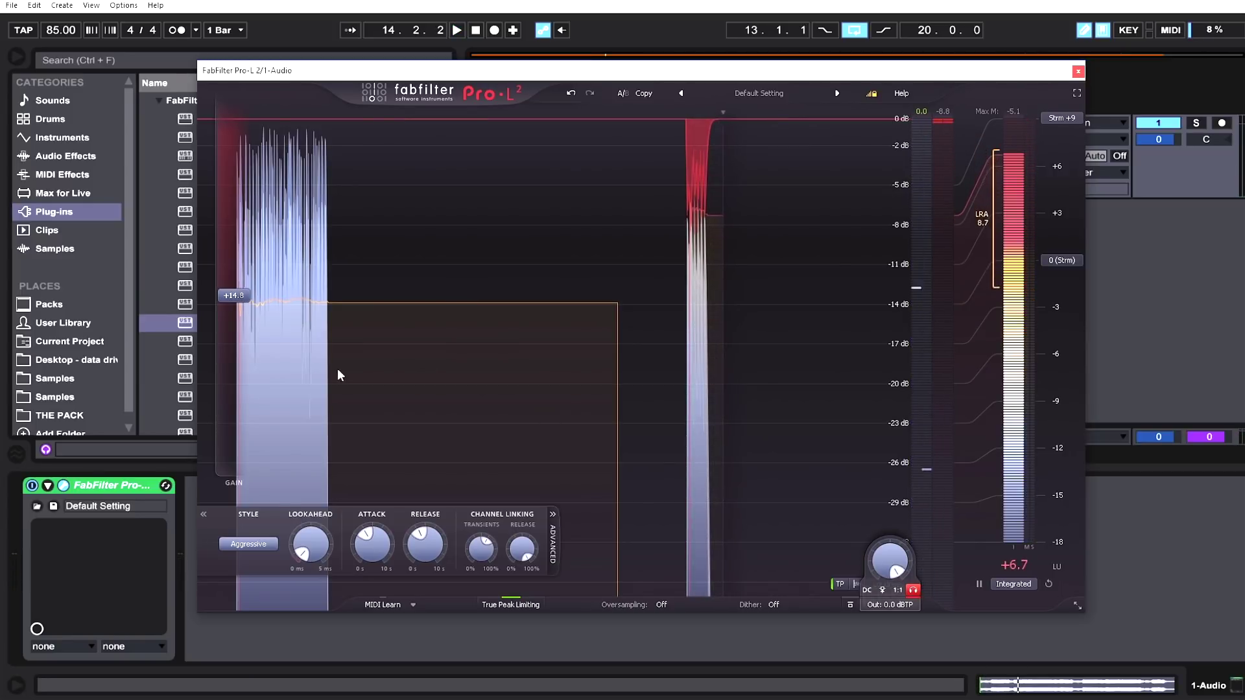
pyautogui.press('space')
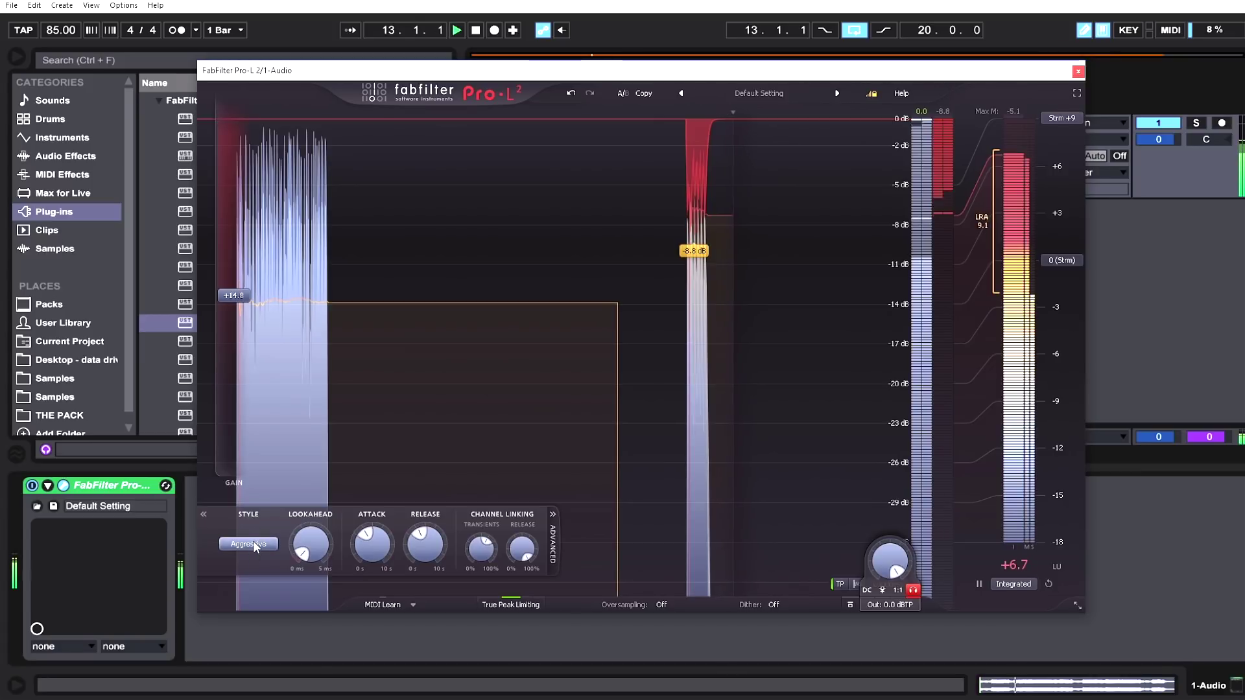
pyautogui.click(253, 544)
pyautogui.click(272, 667)
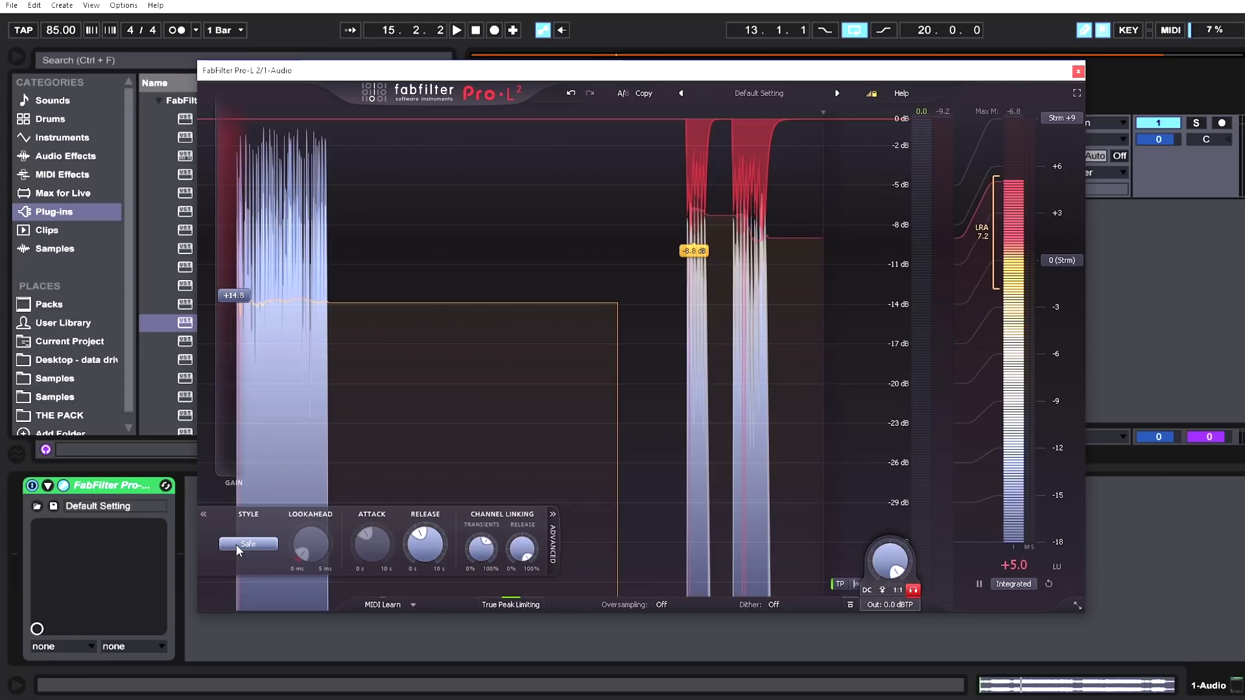
# - Switch the limiter style to Punchy and start playback
pyautogui.click(236, 545)
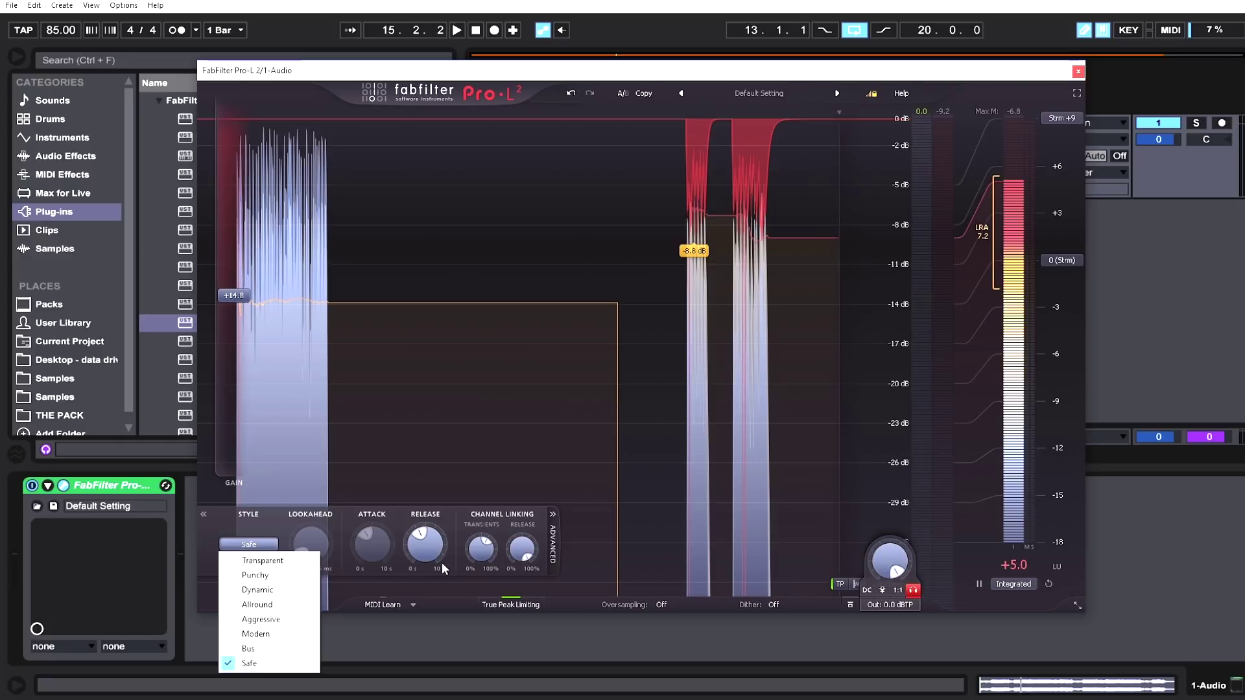
pyautogui.click(262, 577)
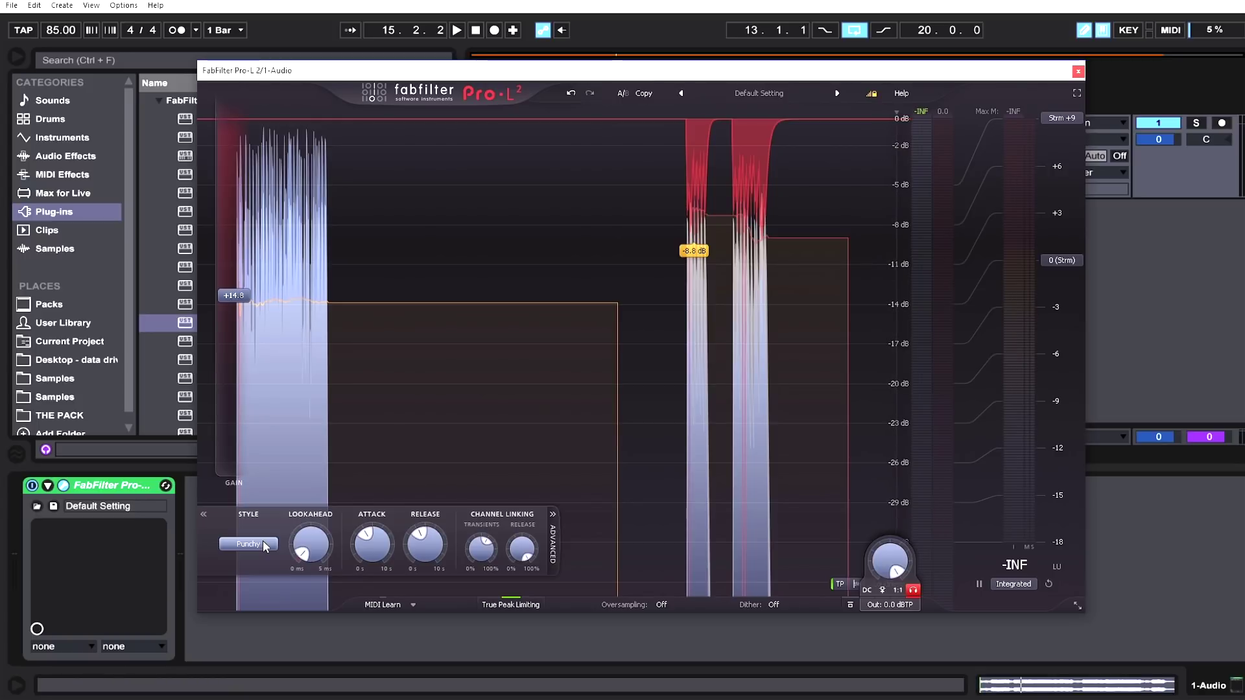
pyautogui.press('space')
# - Set attack to 1.9 ms, lookahead to 0 ms, and release to just above 581 ms
pyautogui.moveTo(311, 529)
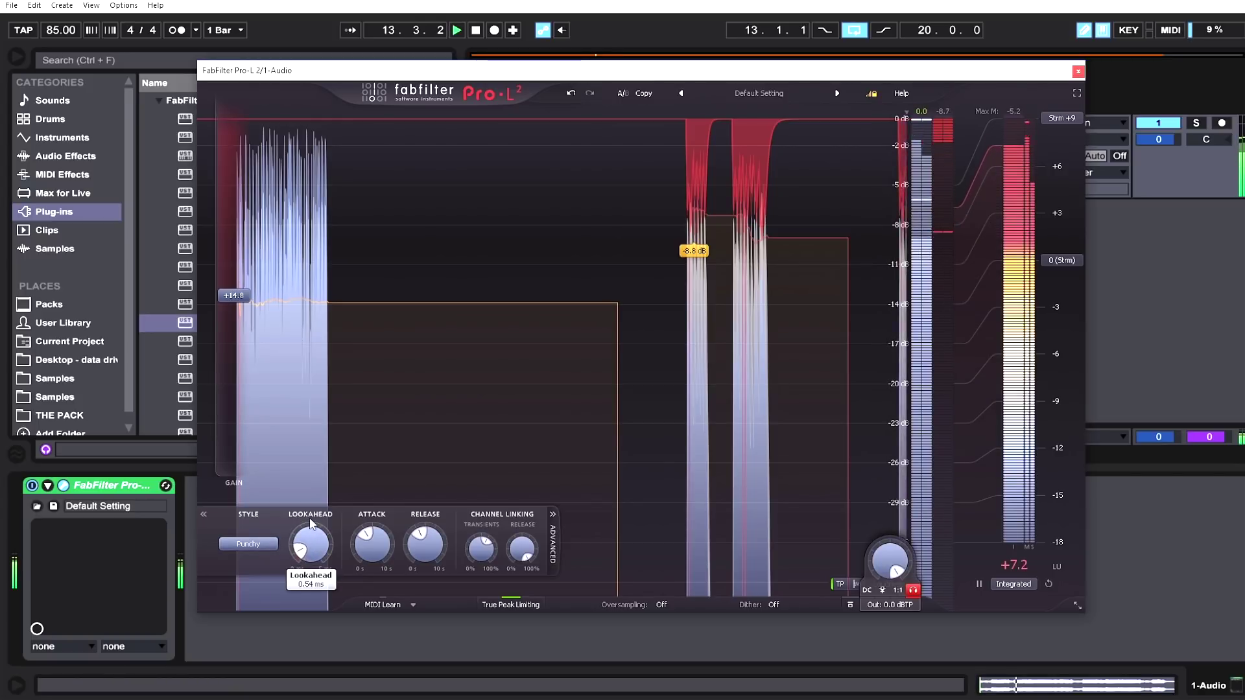
pyautogui.moveTo(311, 524); pyautogui.dragTo(313, 498)
pyautogui.moveTo(371, 544)
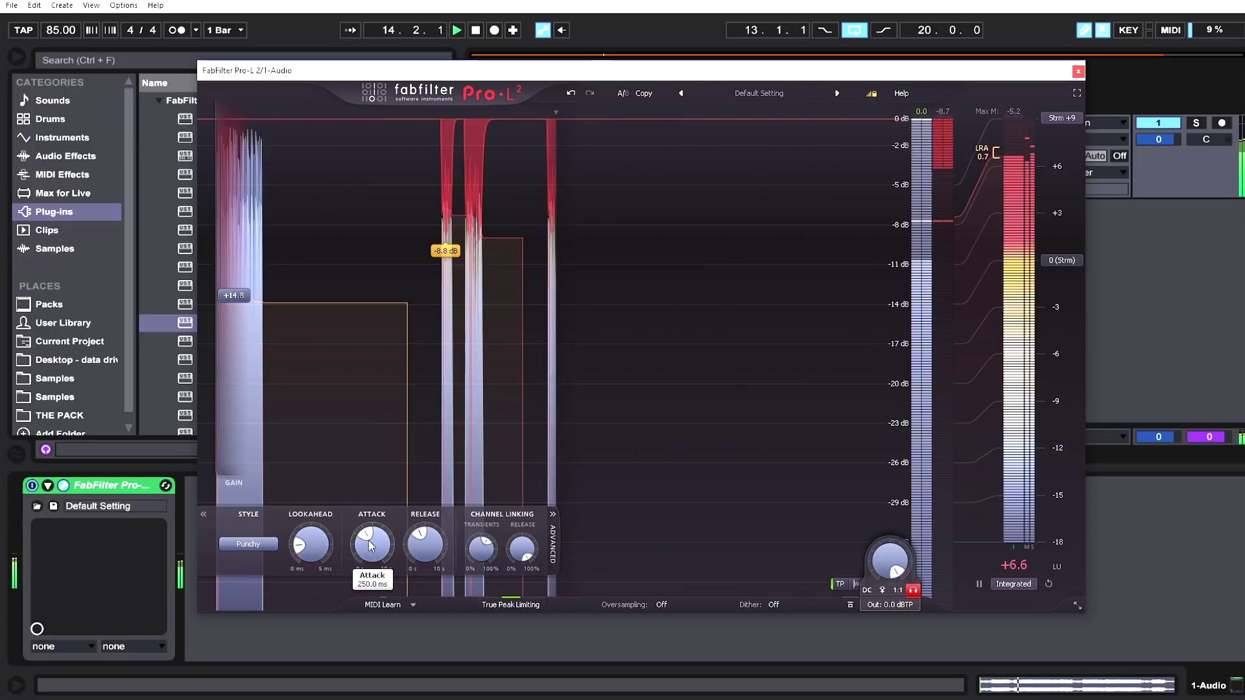
pyautogui.moveTo(368, 540); pyautogui.dragTo(418, 544)
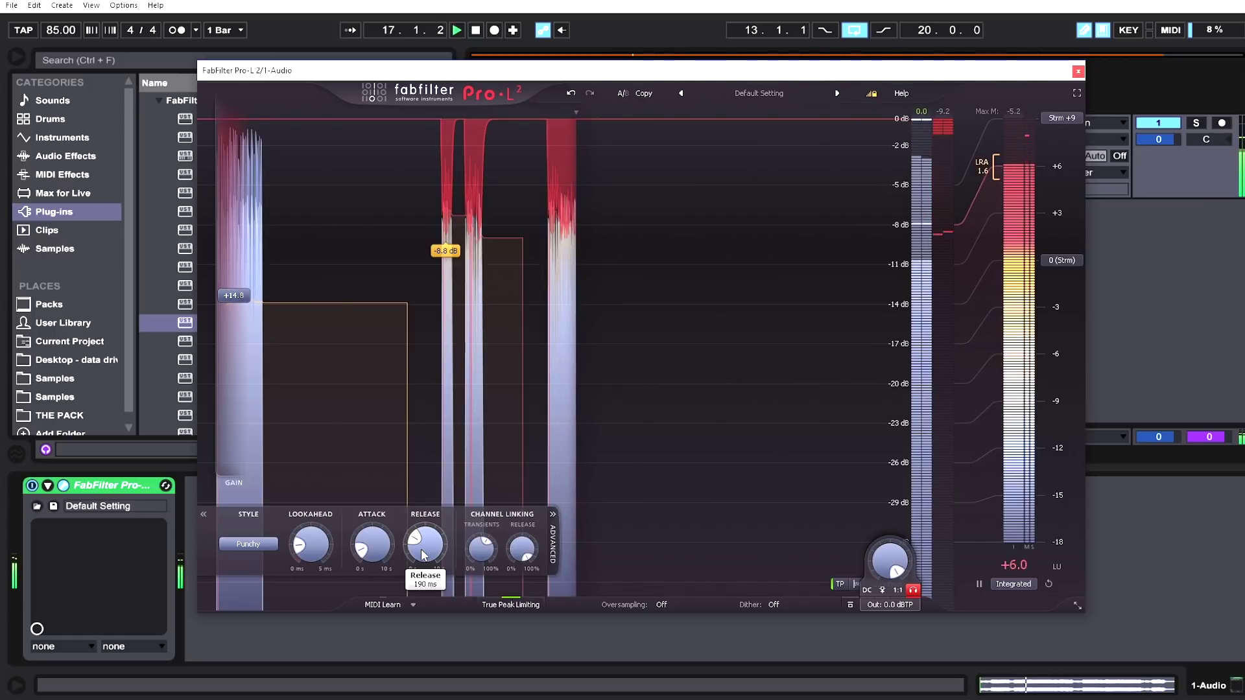
pyautogui.moveTo(423, 555); pyautogui.dragTo(413, 478)
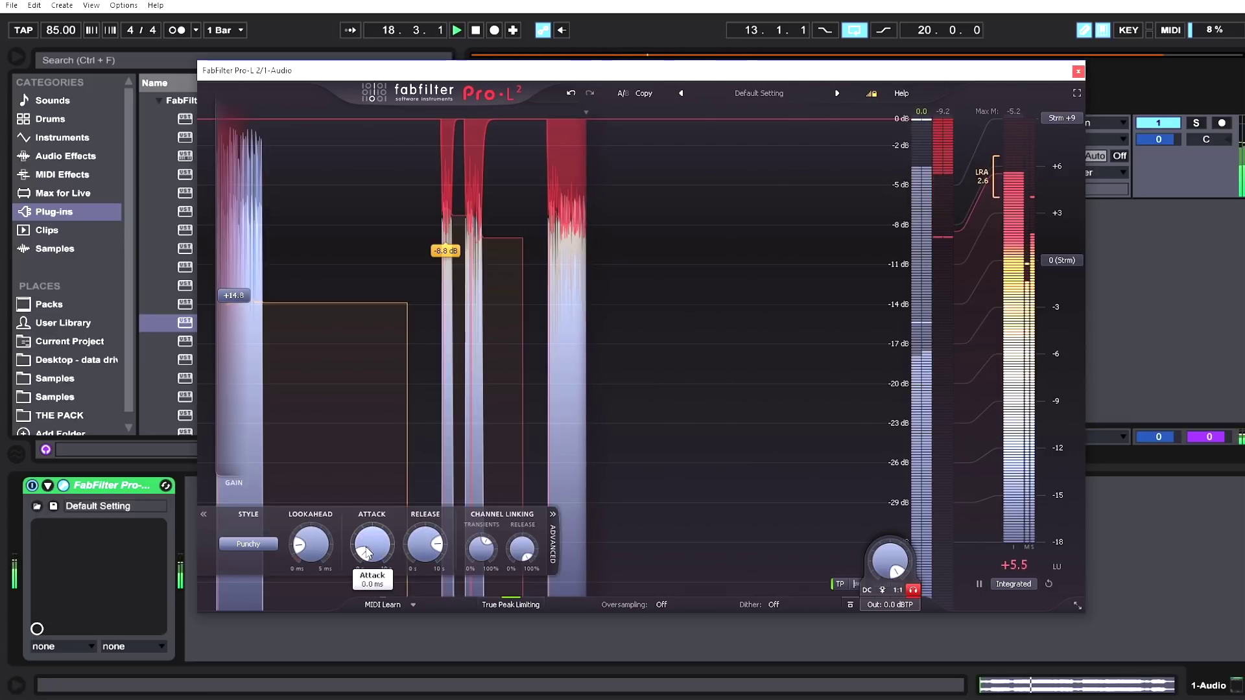
pyautogui.moveTo(309, 546); pyautogui.dragTo(305, 525)
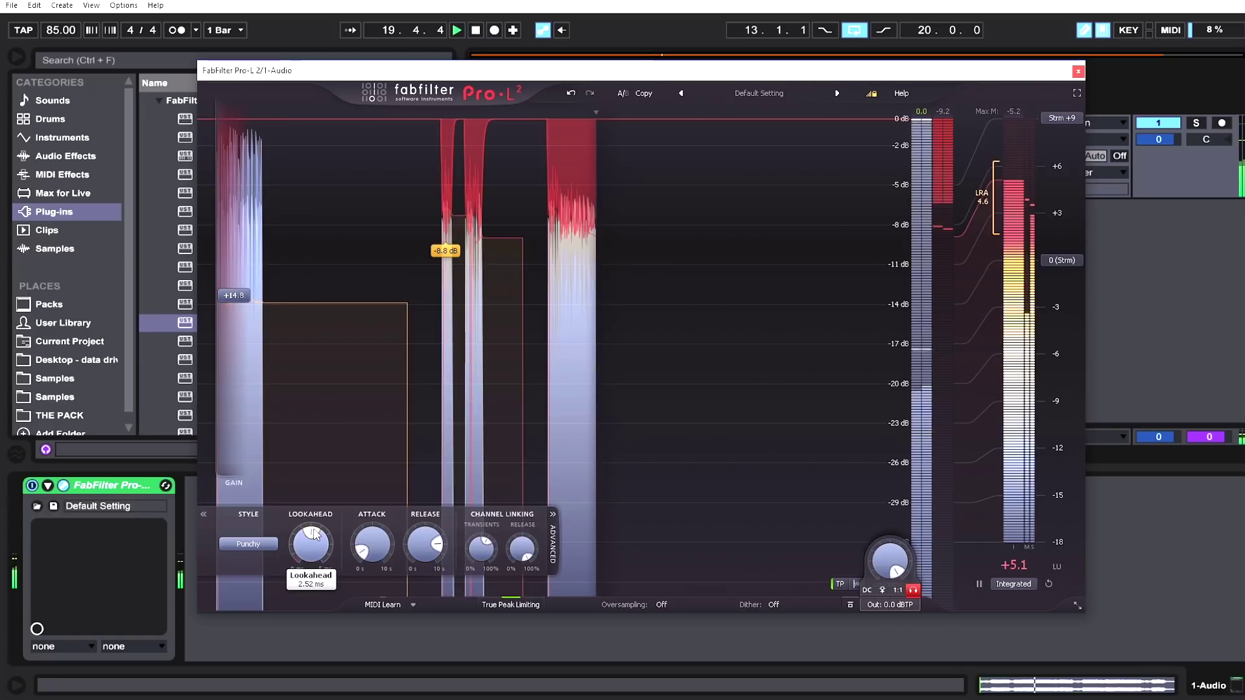
pyautogui.moveTo(313, 533); pyautogui.dragTo(373, 509)
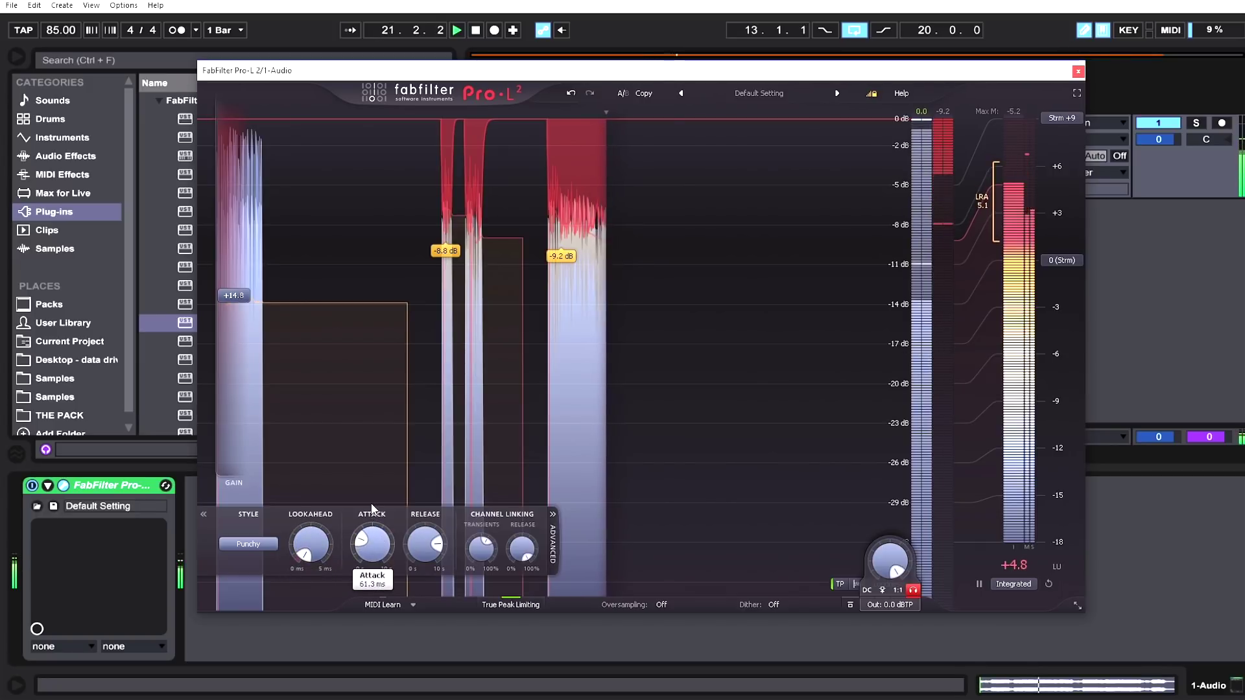
pyautogui.moveTo(423, 545); pyautogui.dragTo(407, 607)
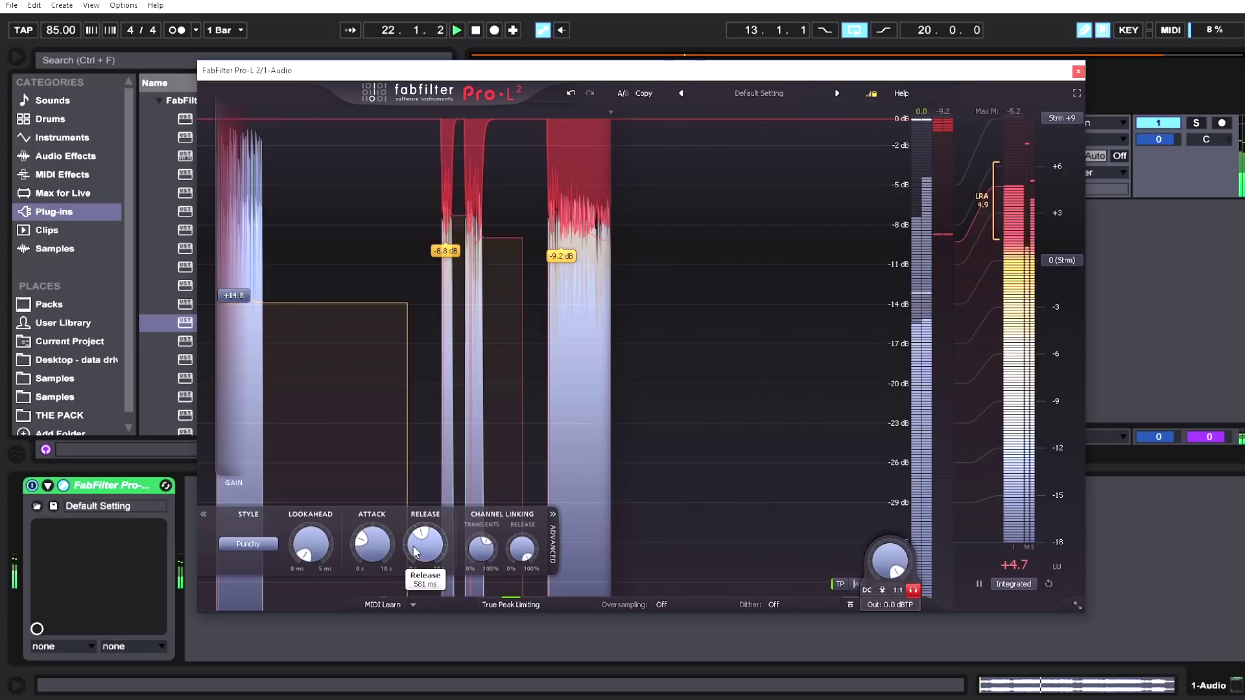
pyautogui.moveTo(414, 546); pyautogui.dragTo(415, 536)
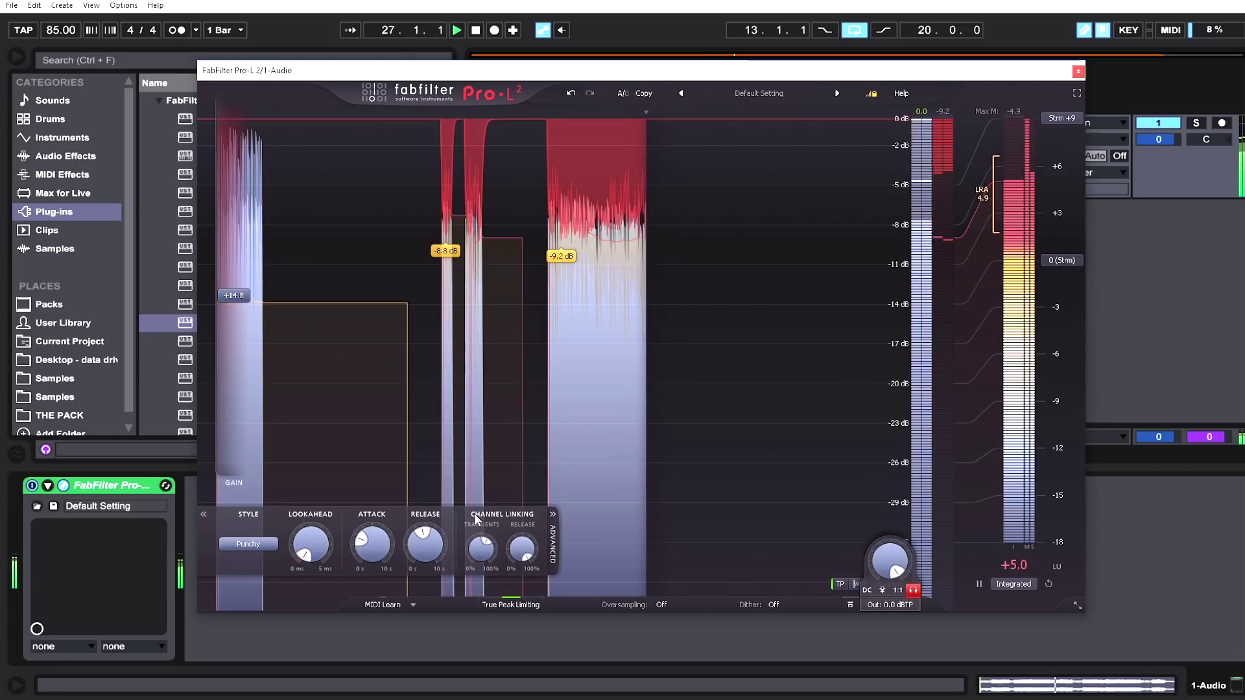
# - Collapse the Advanced panel, turn off limiting audition, and bring input gain down near +5.5 dB
pyautogui.click(553, 531)
pyautogui.click(913, 590)
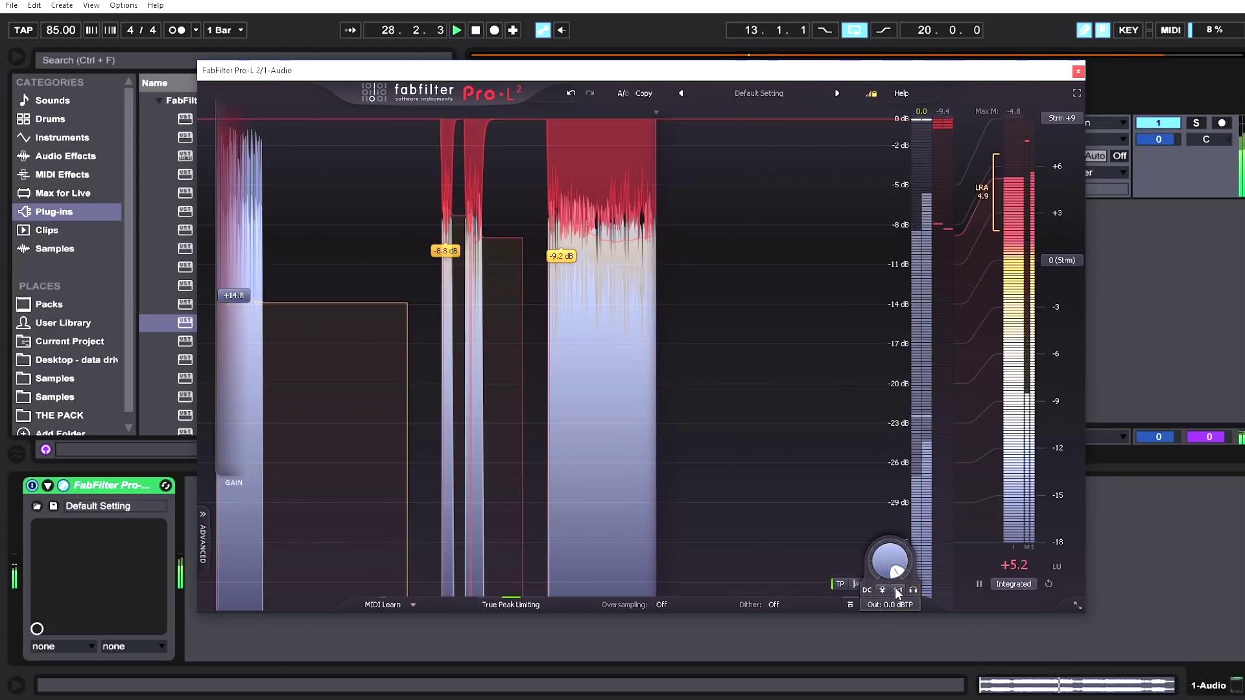
pyautogui.moveTo(234, 296); pyautogui.dragTo(234, 407)
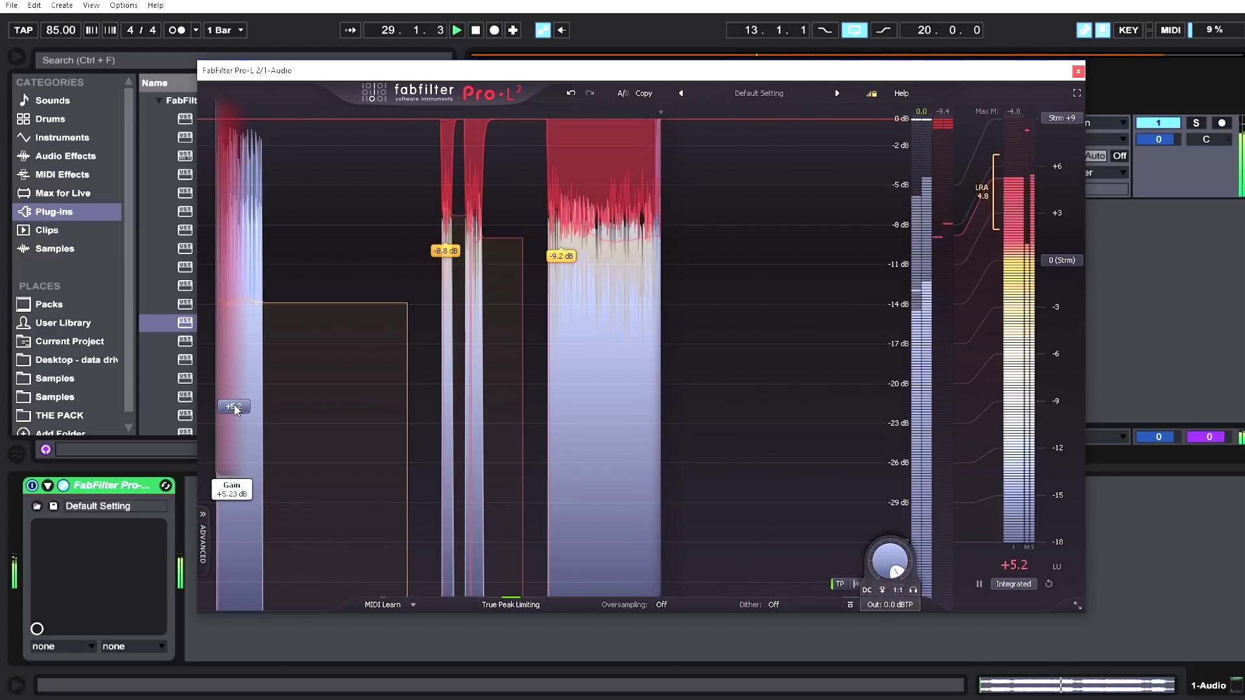
pyautogui.moveTo(235, 407); pyautogui.dragTo(234, 404)
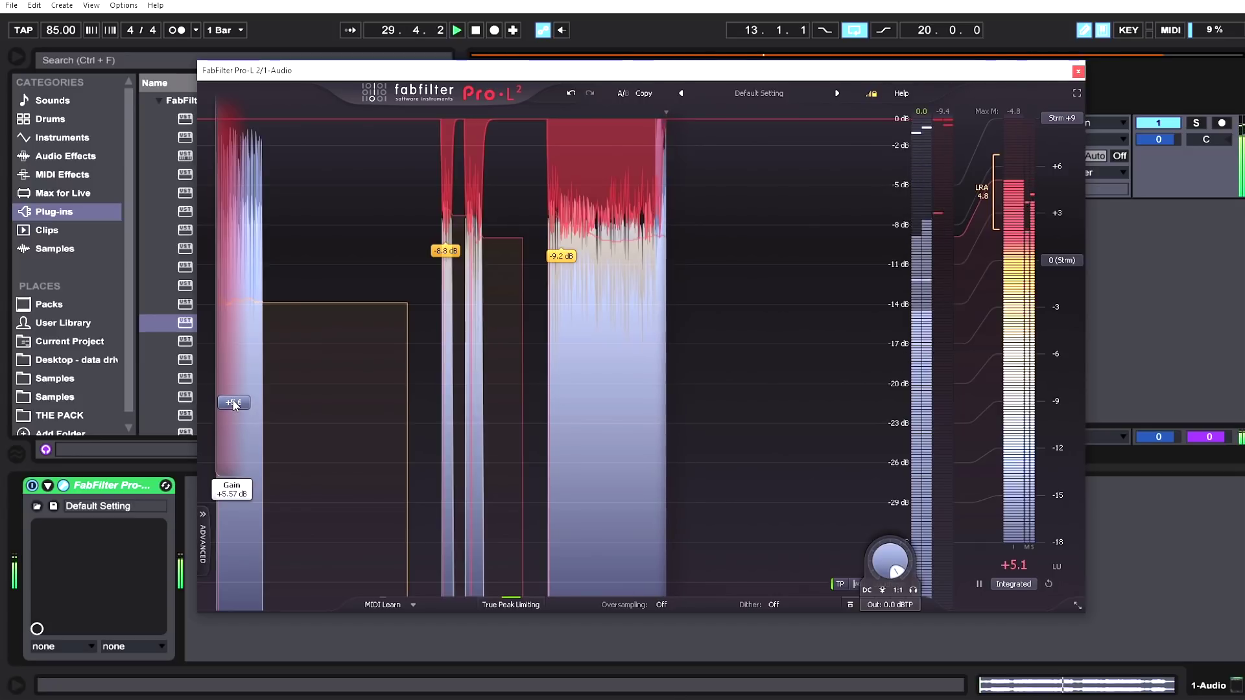
# - Switch loudness metering to Short Term and lower the input gain to about +4.9 dB
pyautogui.click(1014, 584)
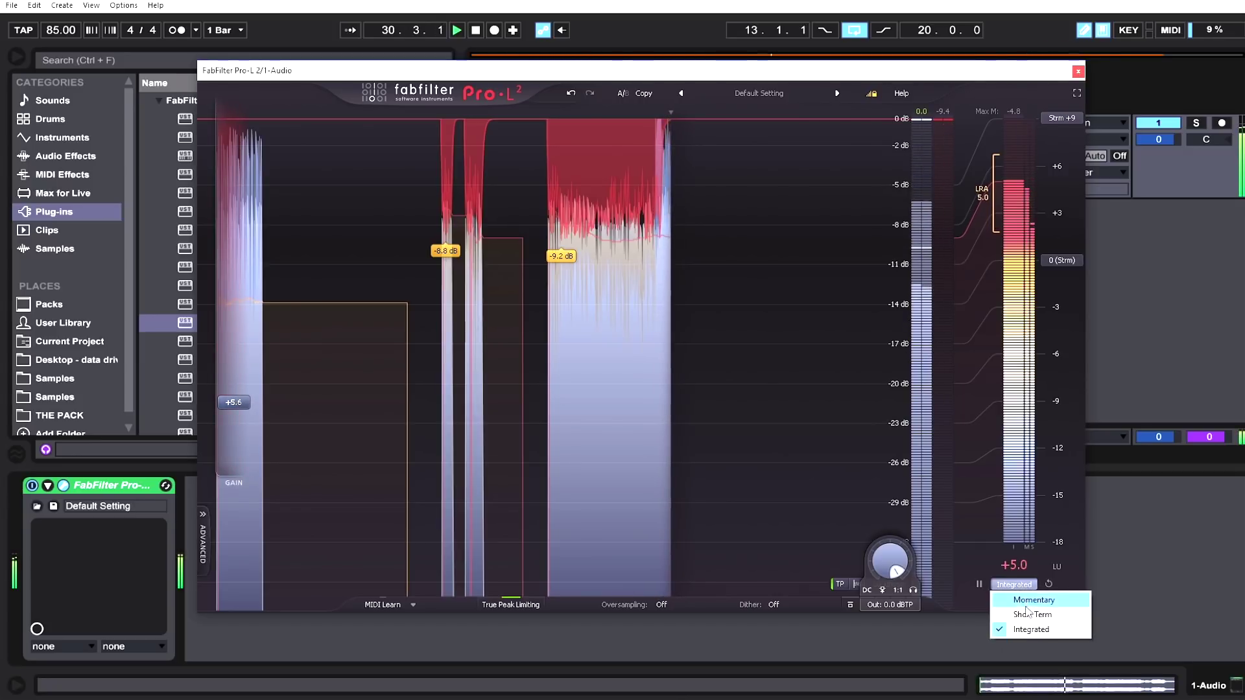
pyautogui.click(1028, 613)
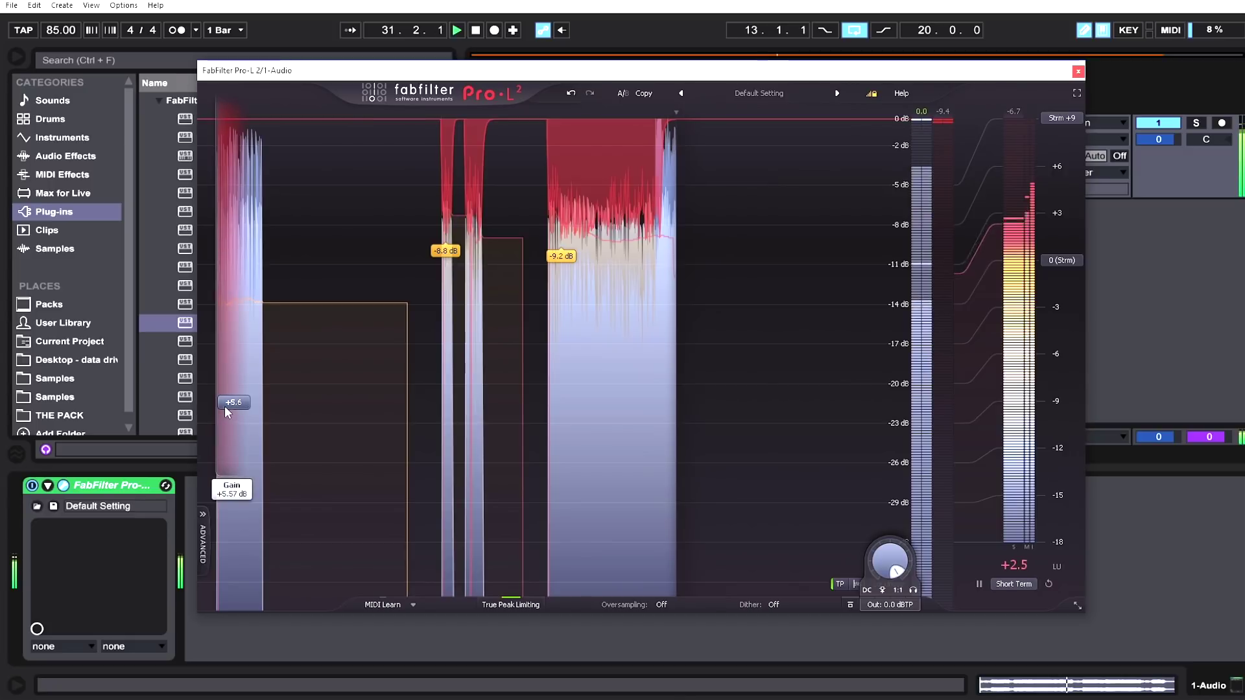
pyautogui.moveTo(224, 406); pyautogui.dragTo(229, 411)
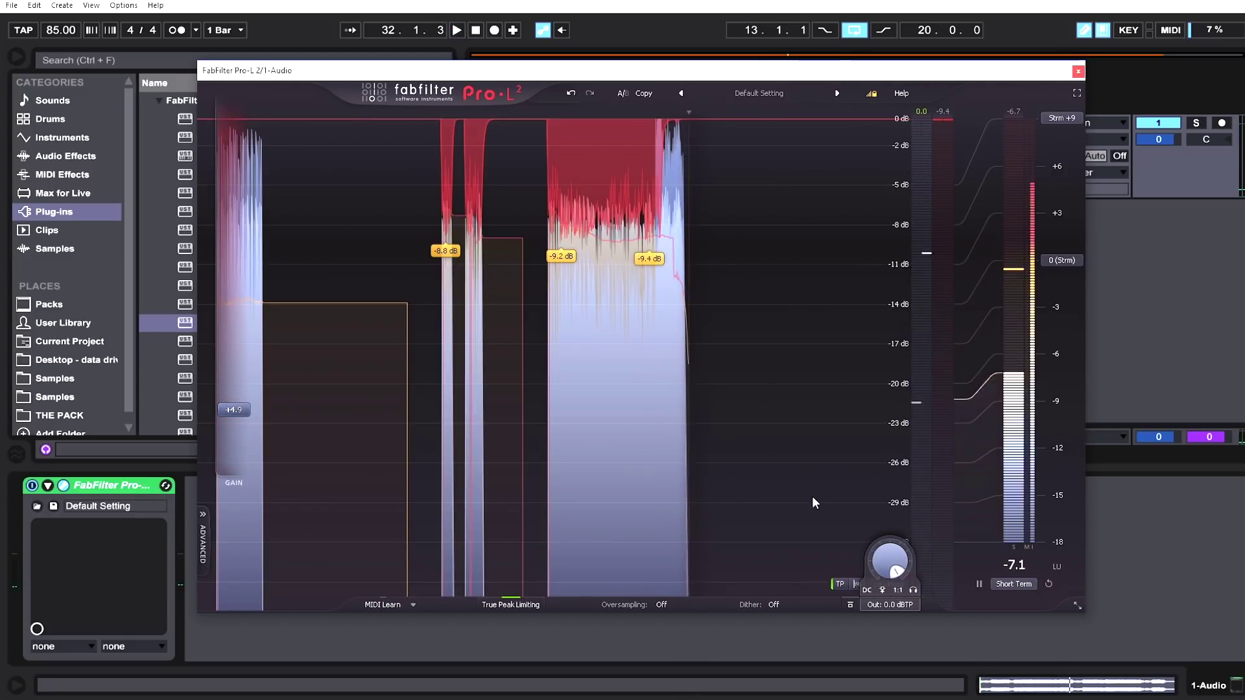
# - Turn on 1:1 unity gain monitoring, play the track, clear the meter history twice, then stop
pyautogui.click(883, 592)
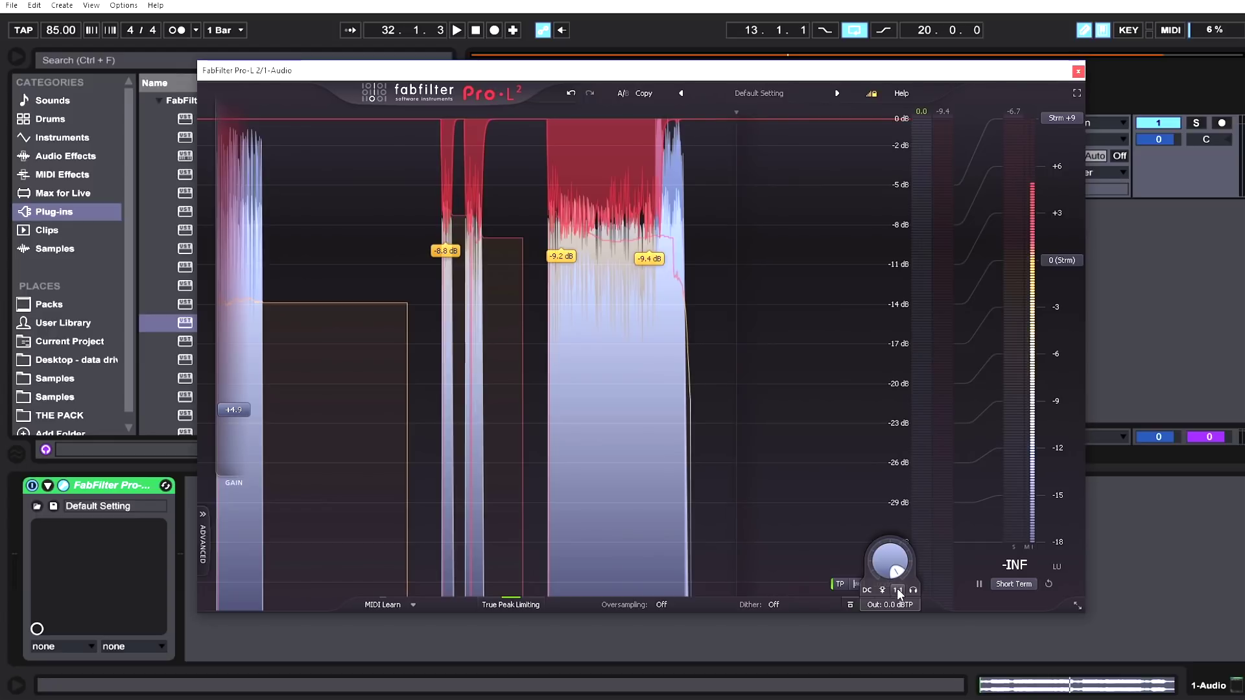
pyautogui.click(899, 591)
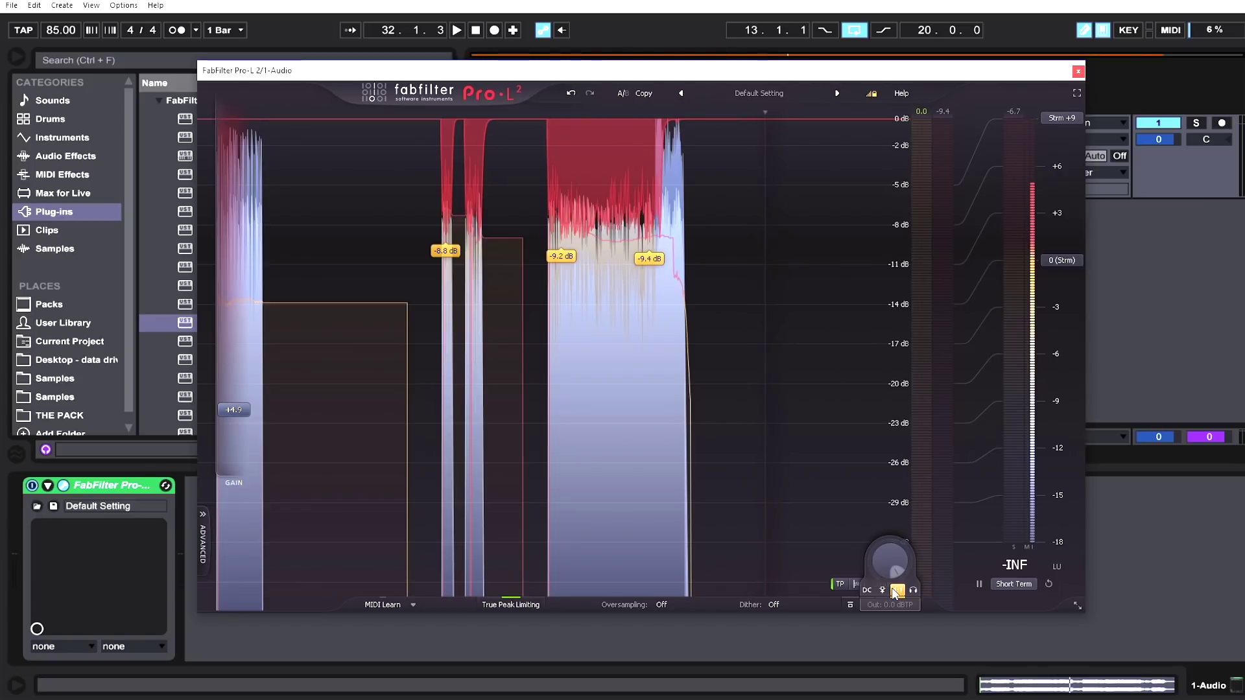
pyautogui.press('space')
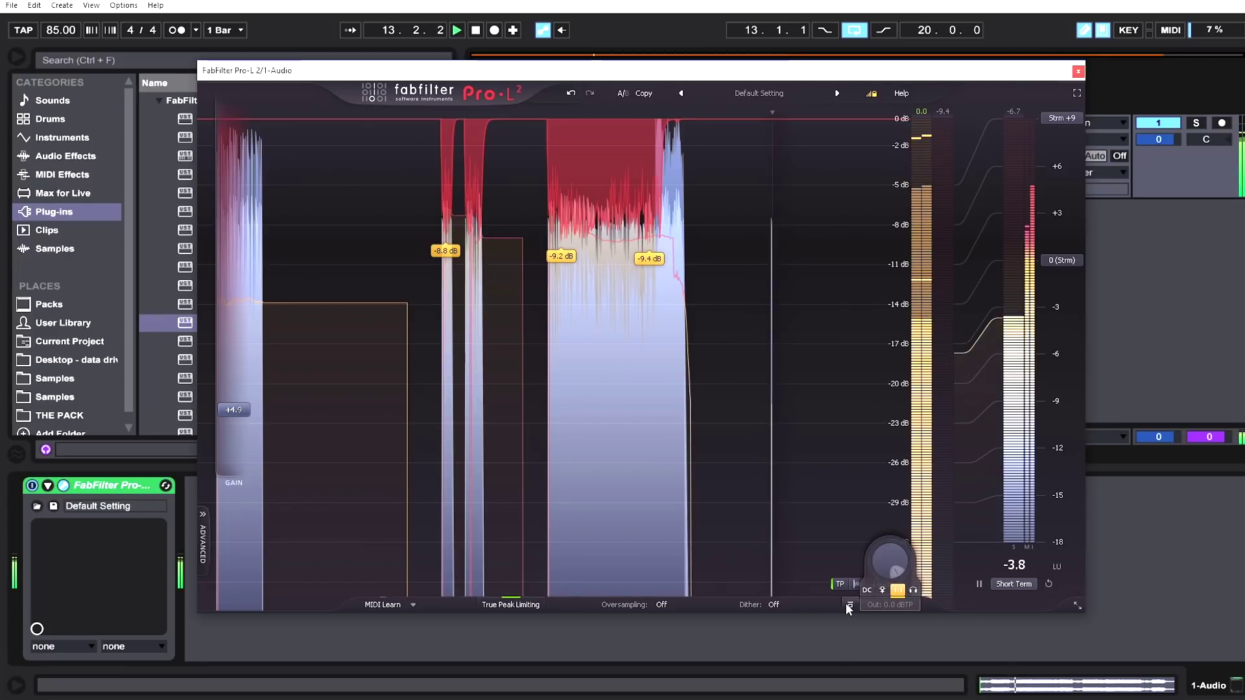
pyautogui.click(850, 603)
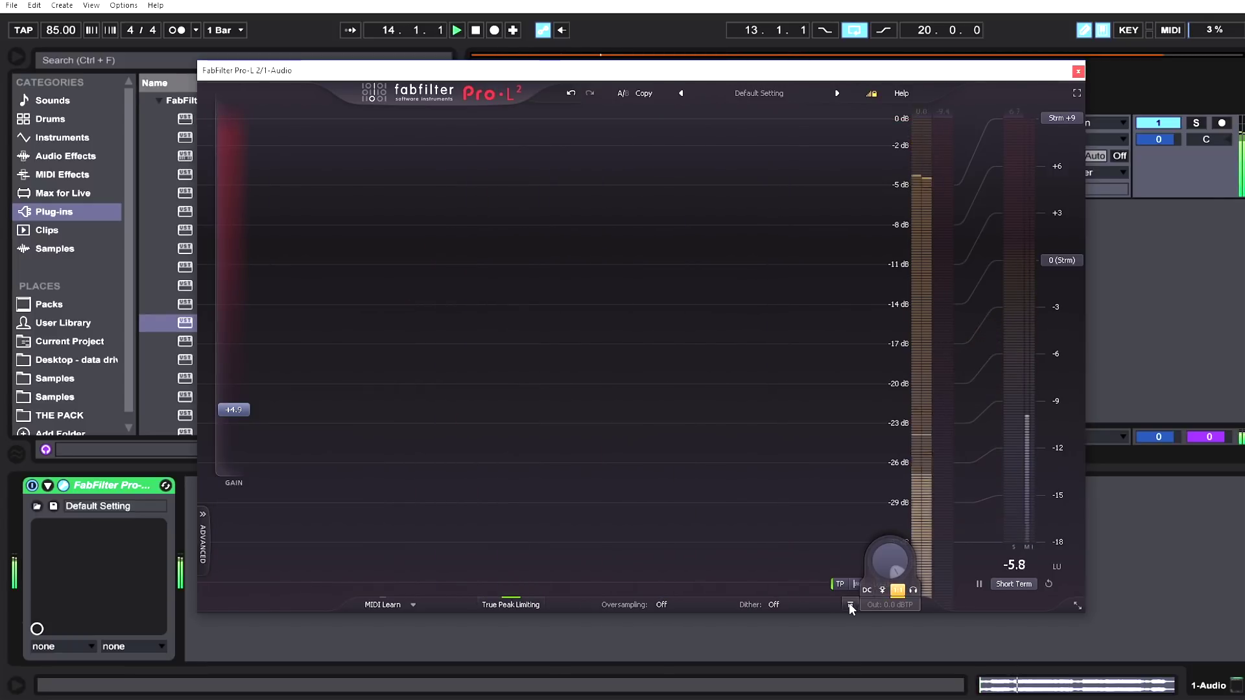
pyautogui.click(850, 603)
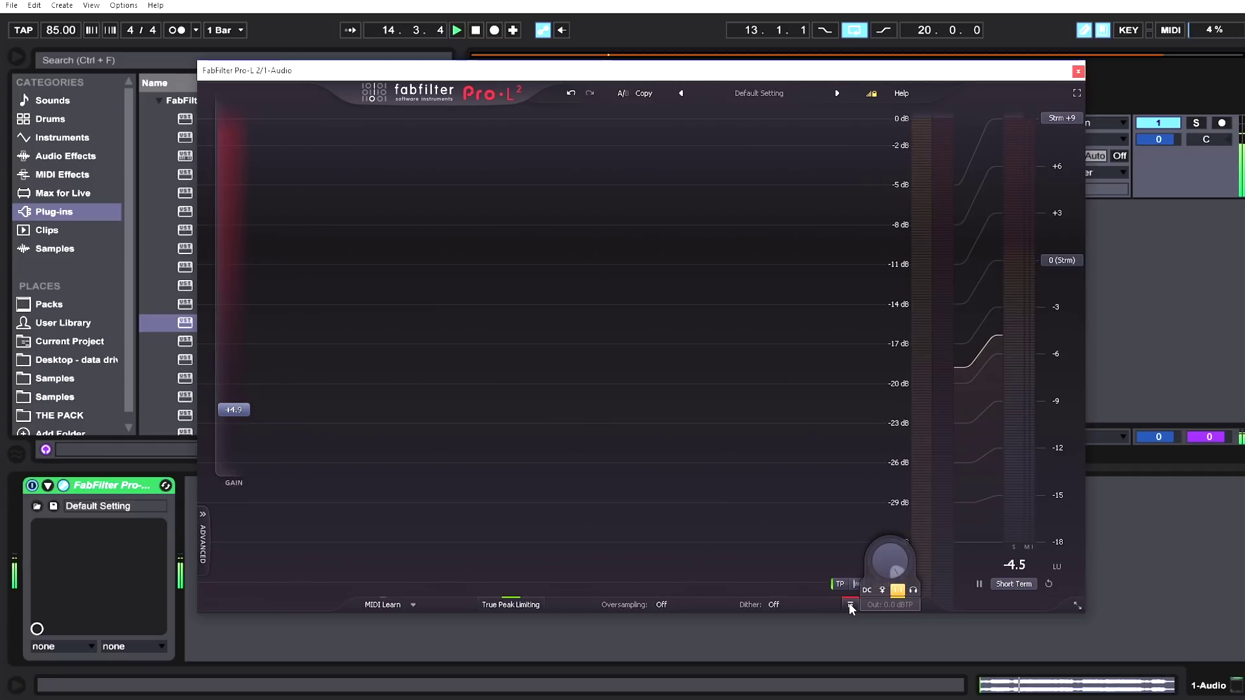
pyautogui.press('space')
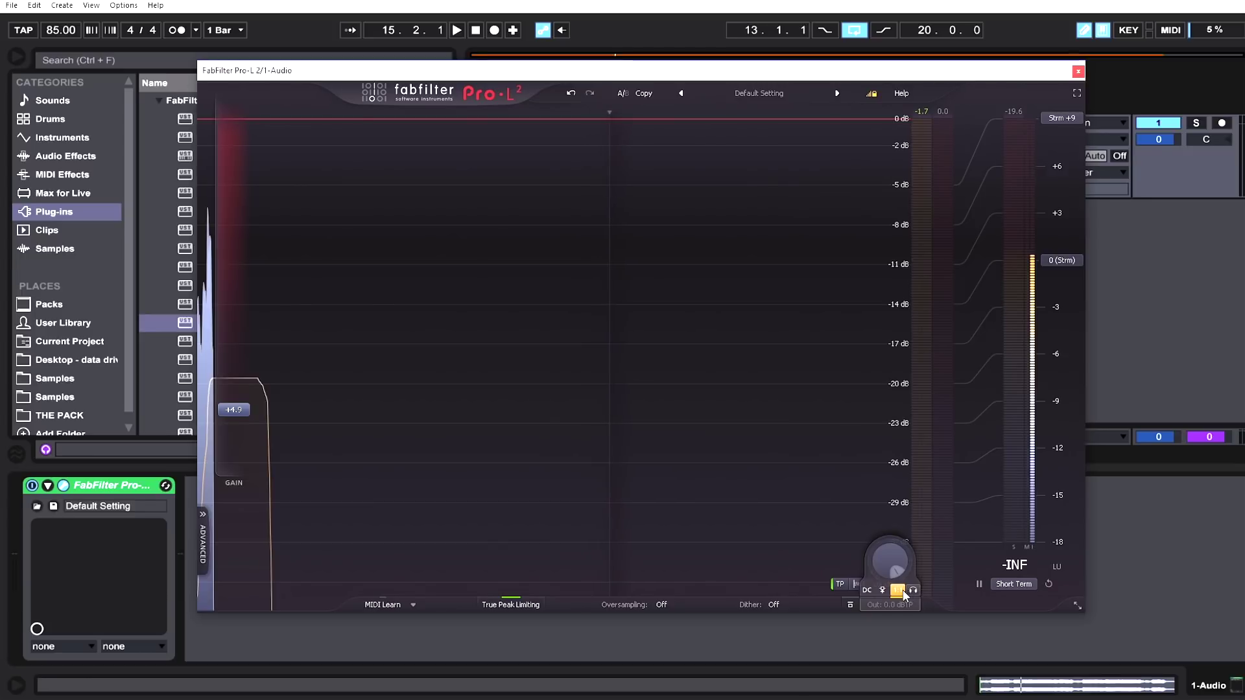
# - Reset input gain to 0 dB, raise it to about +7.9 dB, and return output to 0.0 dBTP
pyautogui.doubleClick(238, 415)
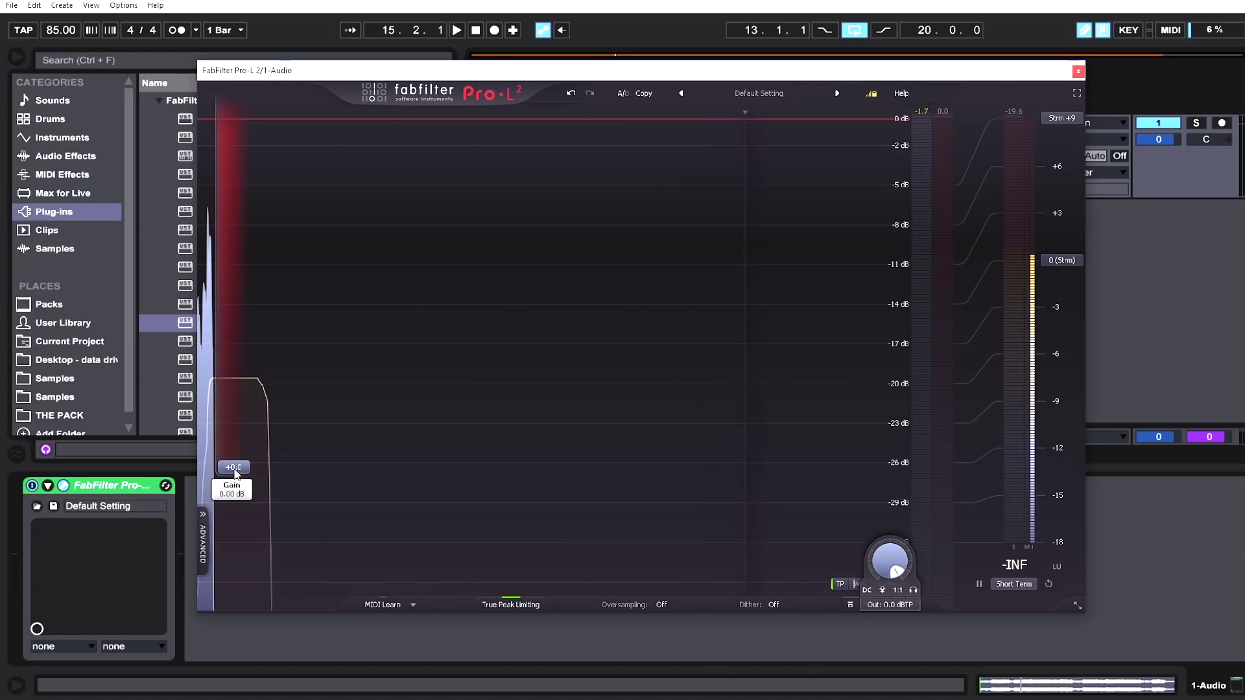
pyautogui.moveTo(234, 467); pyautogui.dragTo(236, 378)
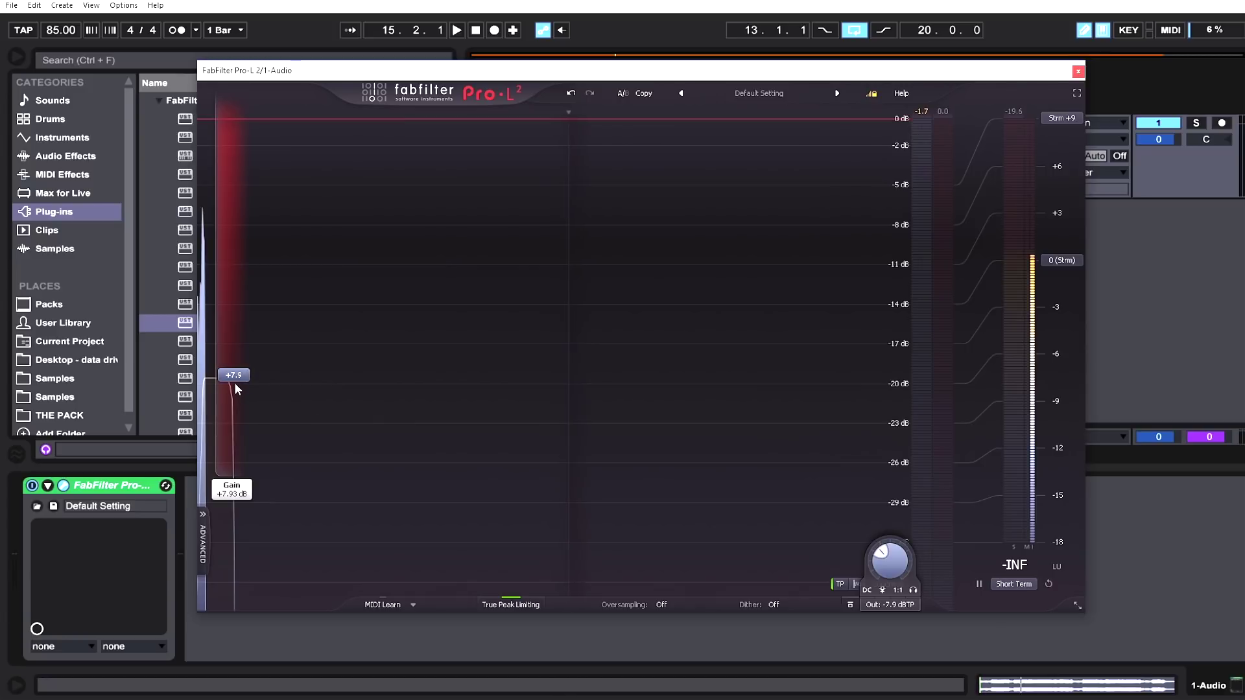
pyautogui.moveTo(897, 569); pyautogui.dragTo(893, 552)
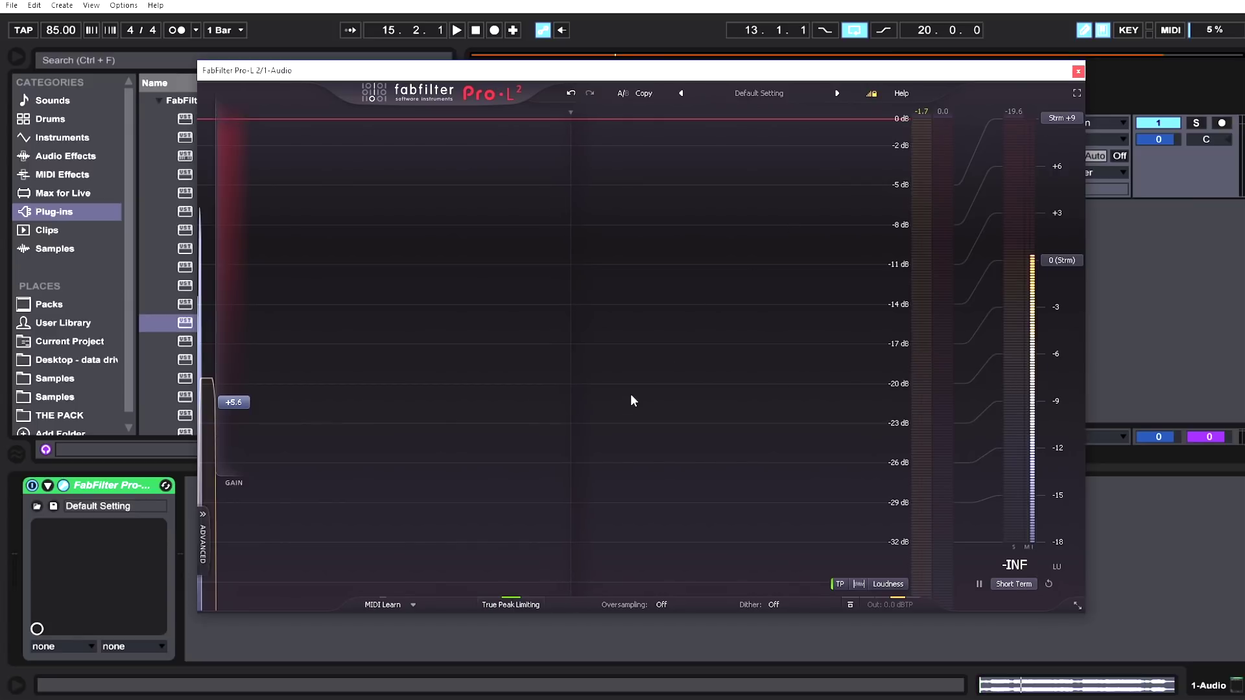
# - Turn True Peak Limiting off and raise input gain to about +7 dB during playback
pyautogui.click(519, 605)
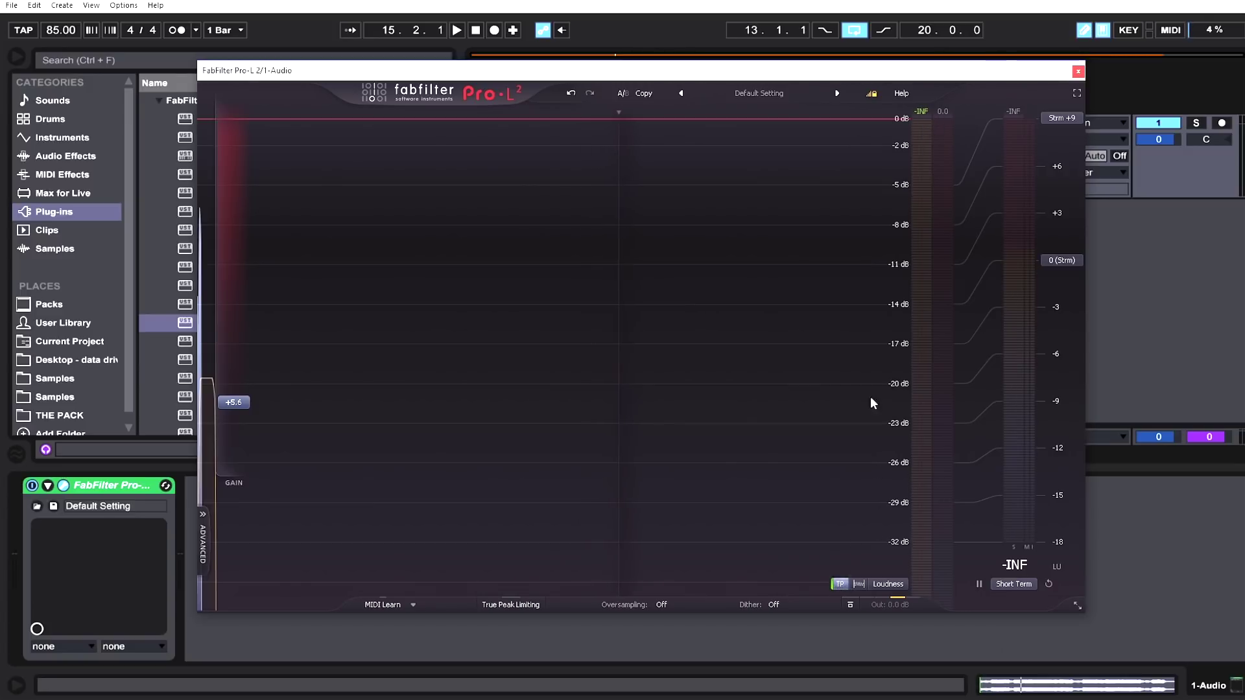
pyautogui.press('space')
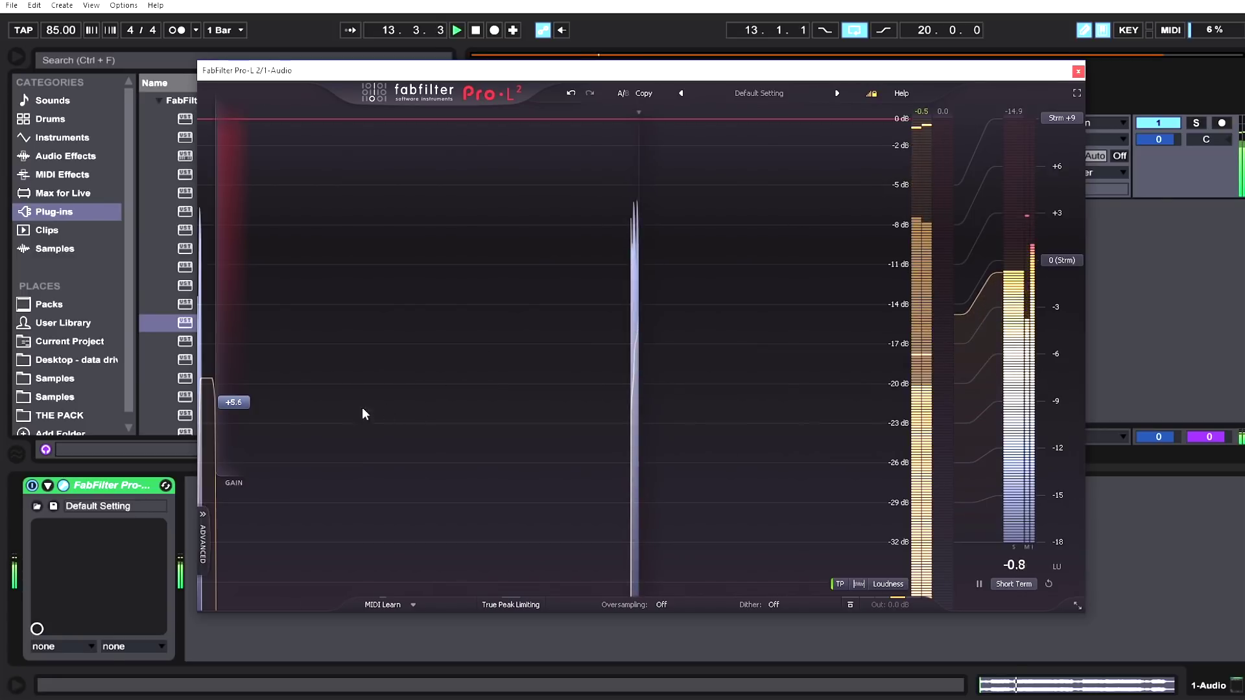
pyautogui.moveTo(233, 405); pyautogui.dragTo(235, 371)
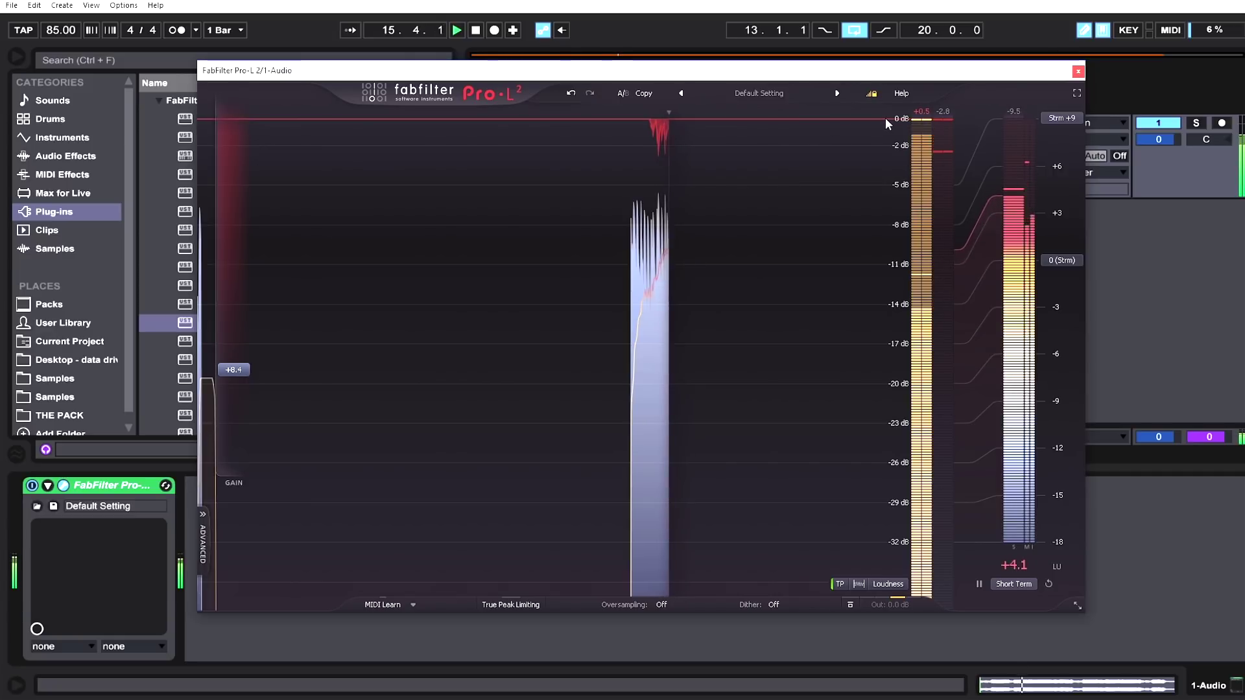
pyautogui.press('space')
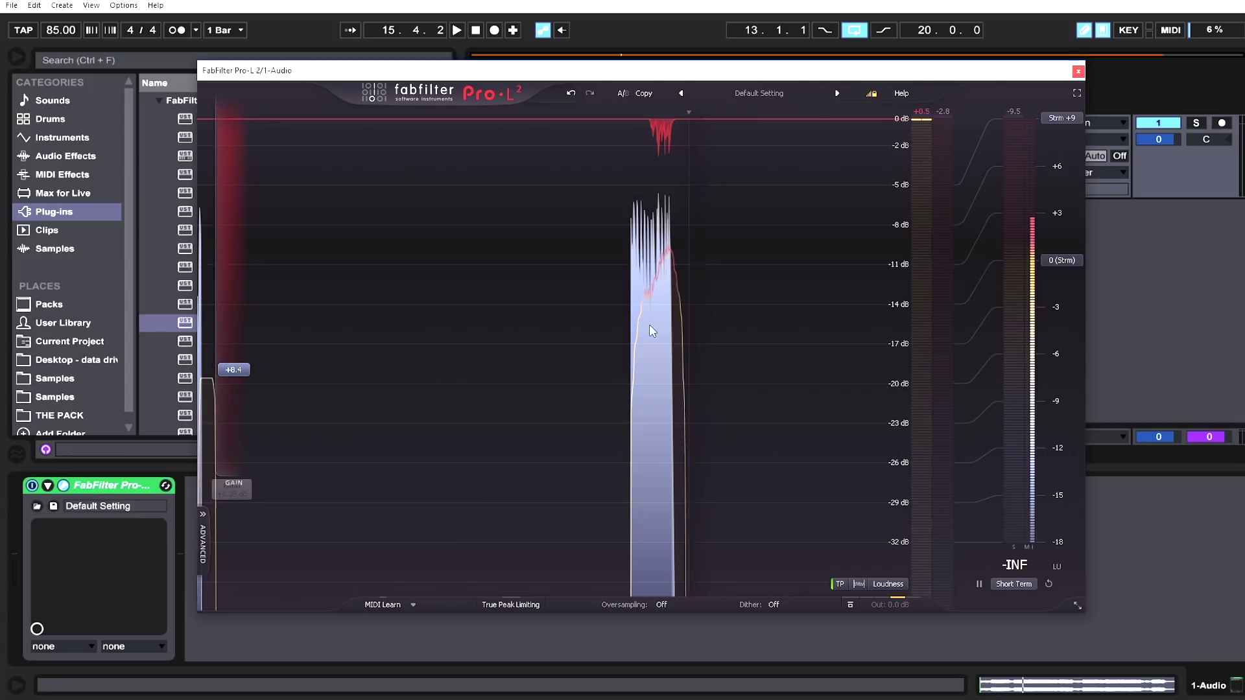
# - Set the loudness target to -9 LUFS (CD) and push input gain to about +10.1 dB while playing
pyautogui.click(1062, 261)
pyautogui.click(1082, 277)
pyautogui.press('space')
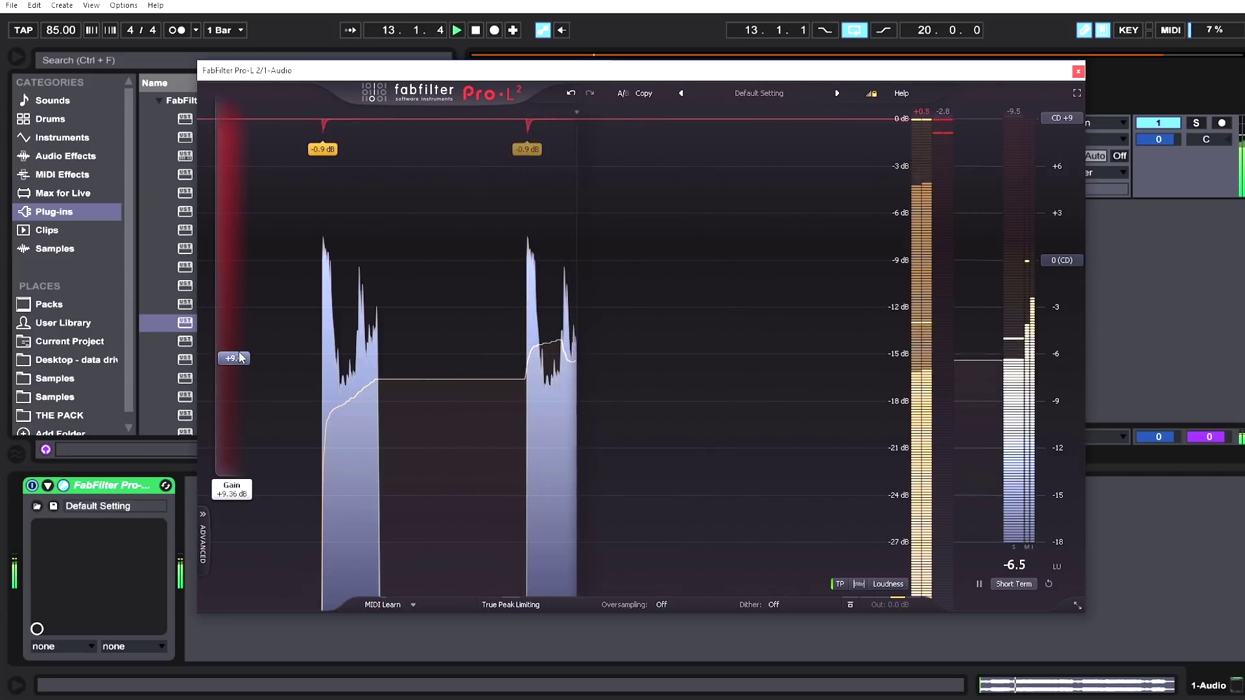
pyautogui.moveTo(227, 379); pyautogui.dragTo(246, 344)
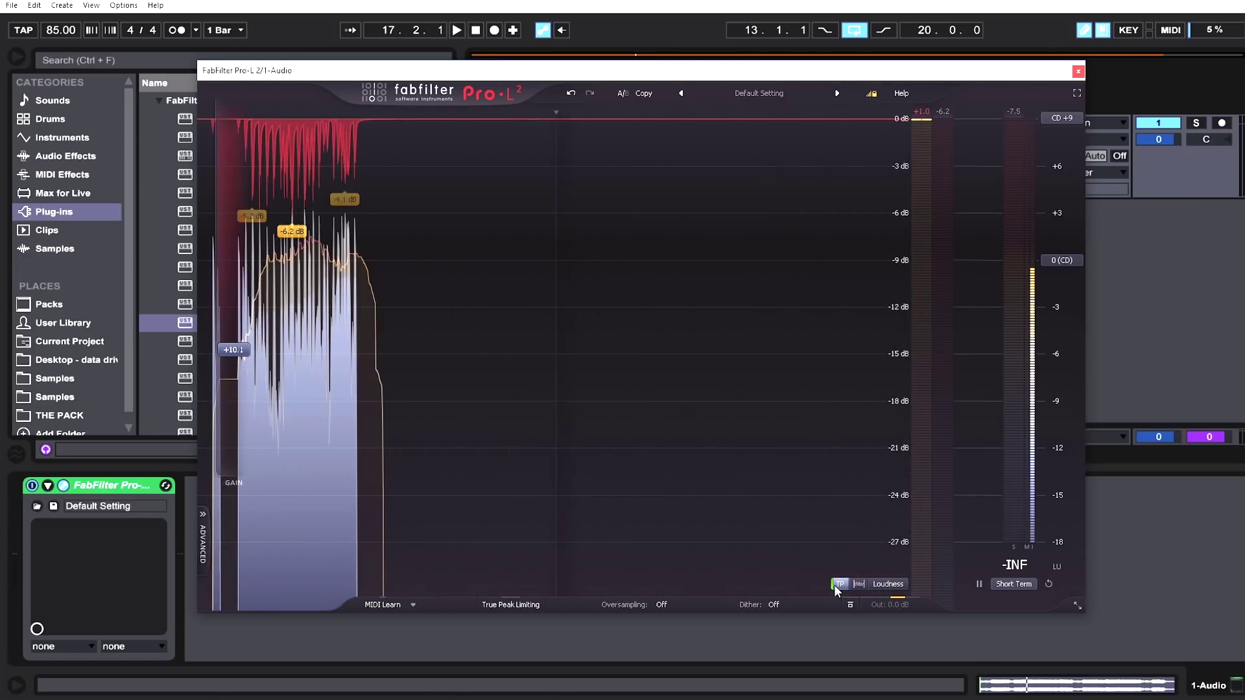
pyautogui.click(513, 604)
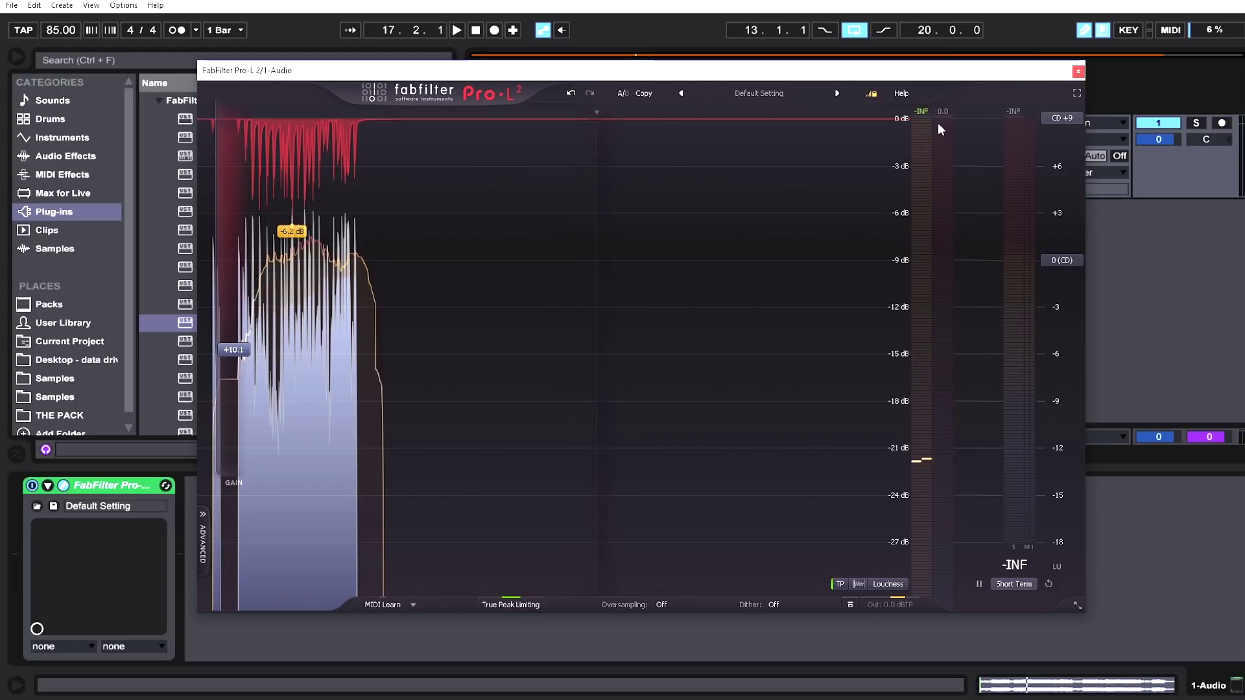
pyautogui.press('space')
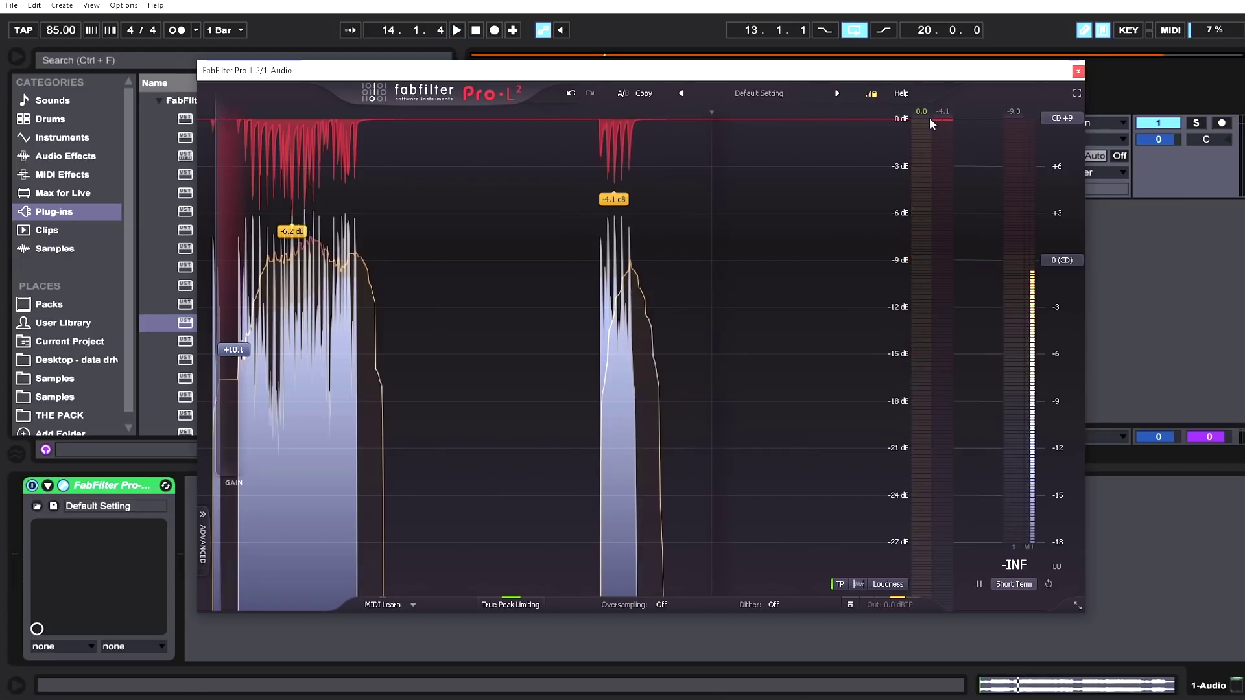
pyautogui.click(519, 603)
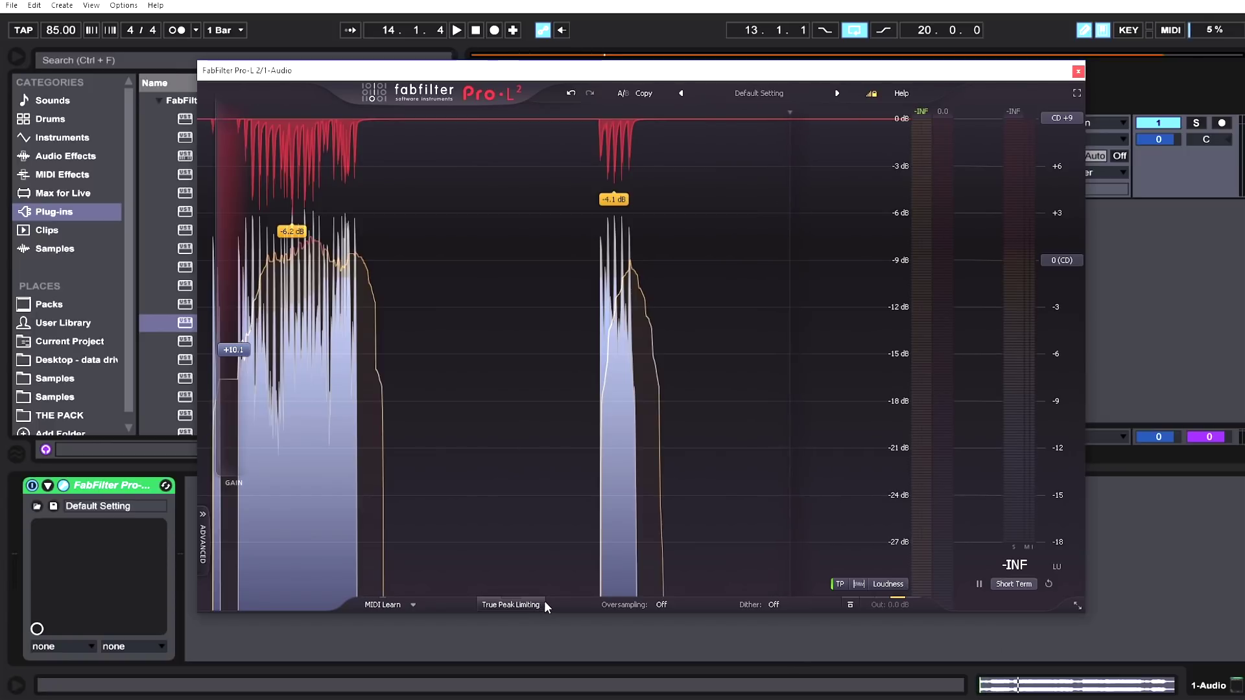
pyautogui.moveTo(892, 606)
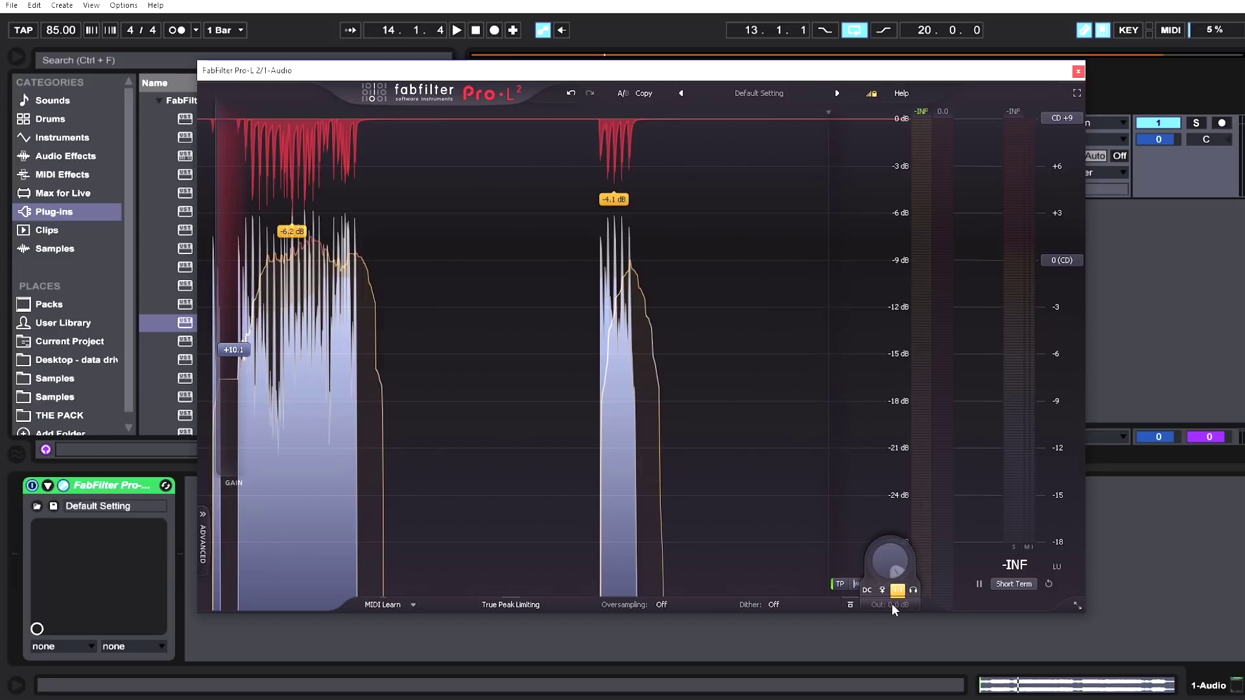
# - Enter -0.5 dB as the output level and play the track to check the result
pyautogui.doubleClick(906, 527)
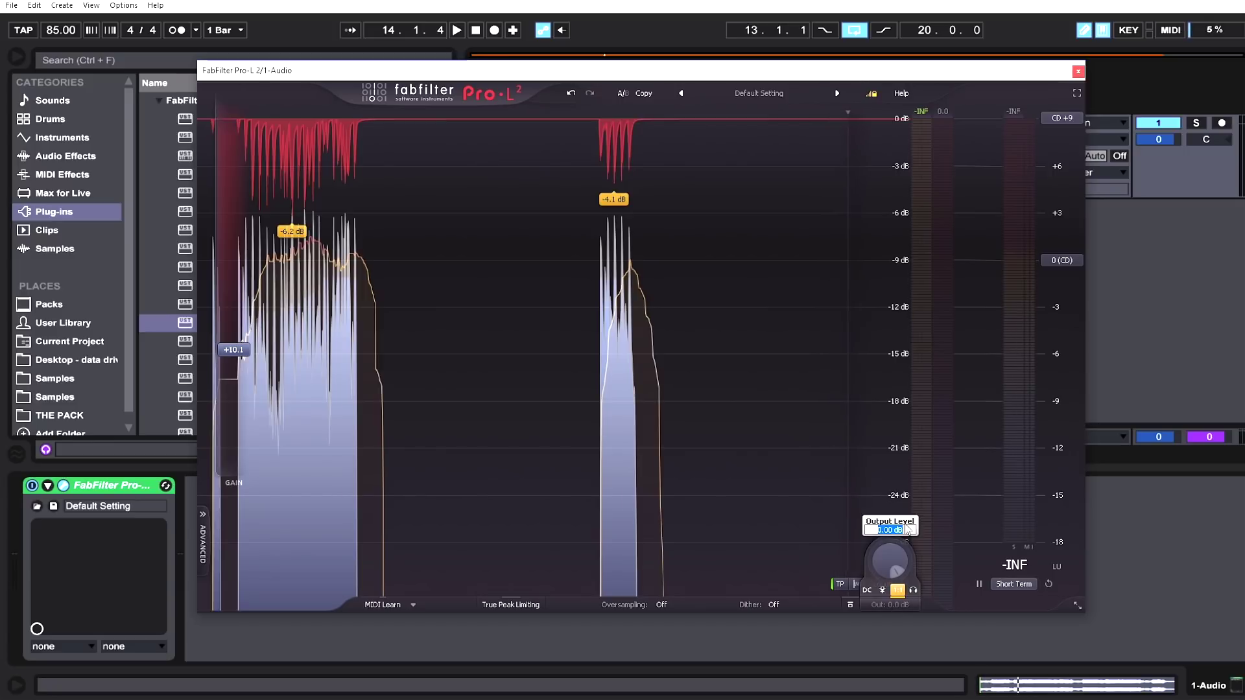
pyautogui.press('BackSpace')
pyautogui.press('Return')
pyautogui.press('space')
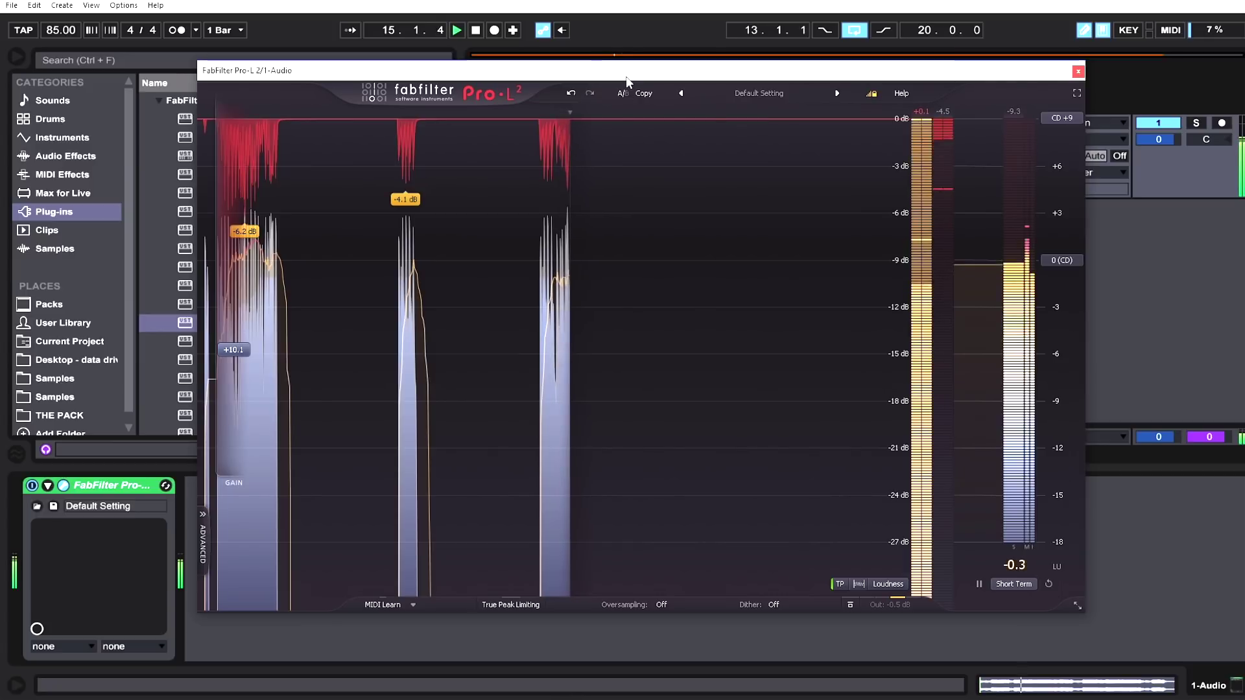
pyautogui.moveTo(615, 77); pyautogui.dragTo(606, 203)
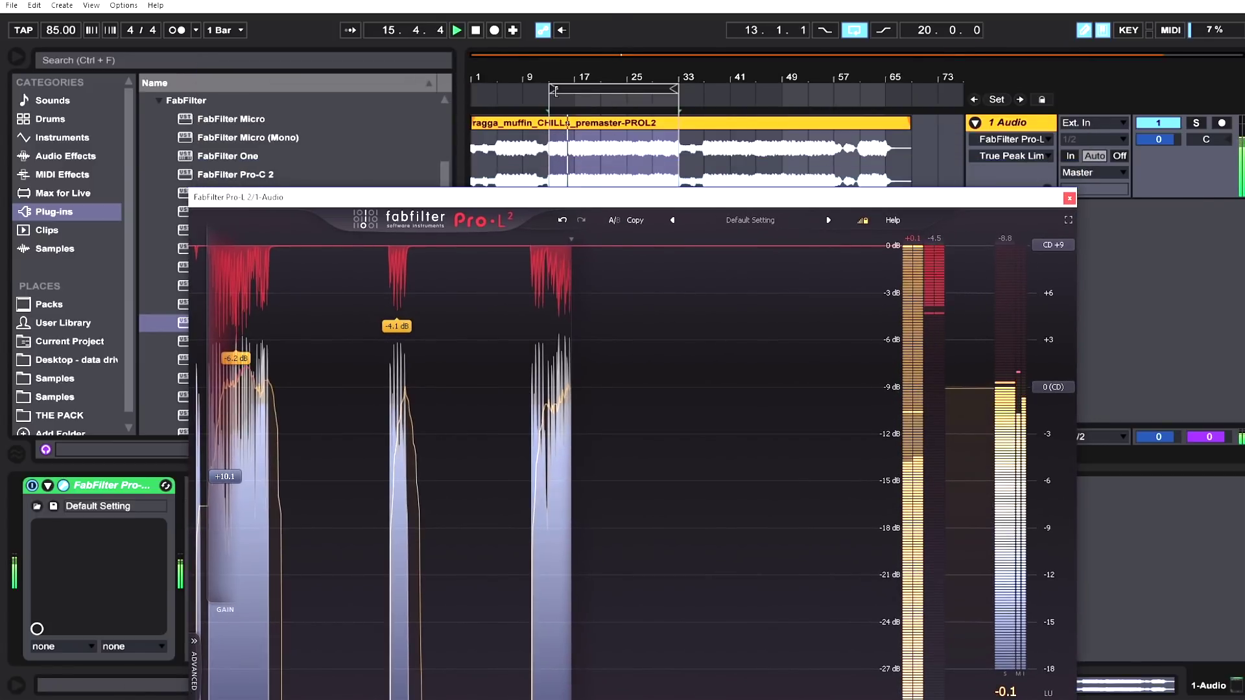
pyautogui.moveTo(675, 205); pyautogui.dragTo(687, 79)
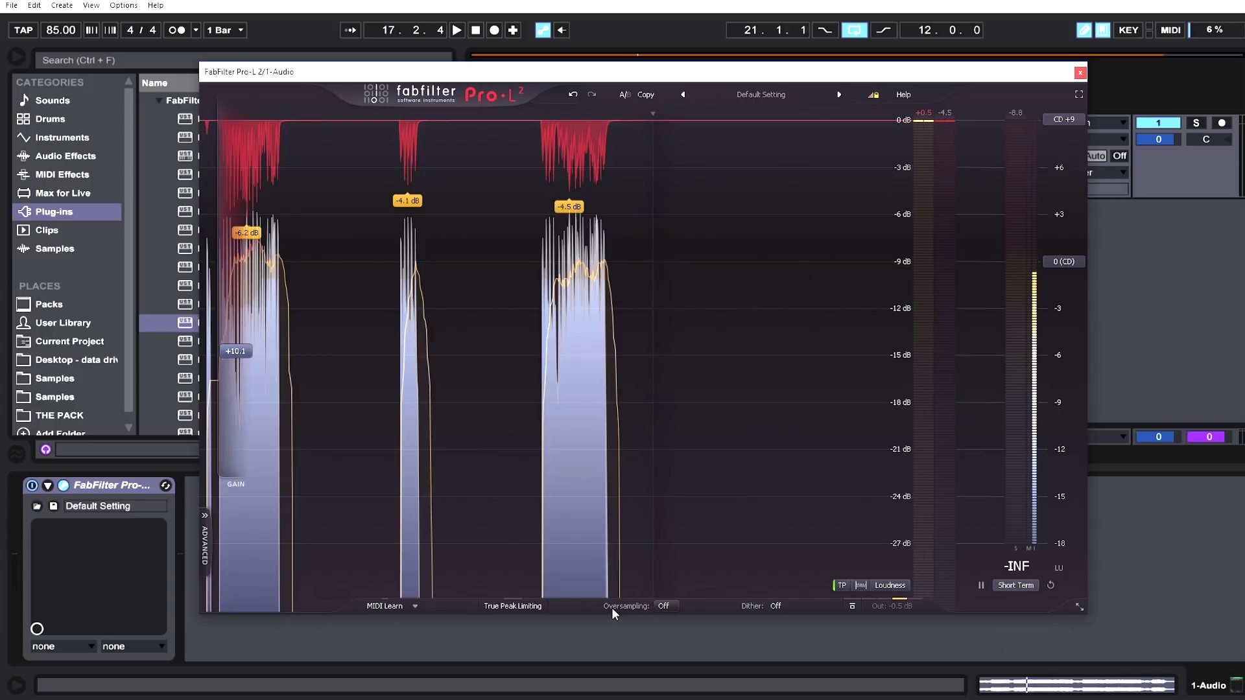
# - Set oversampling to 8x and start playback to hear it
pyautogui.click(668, 606)
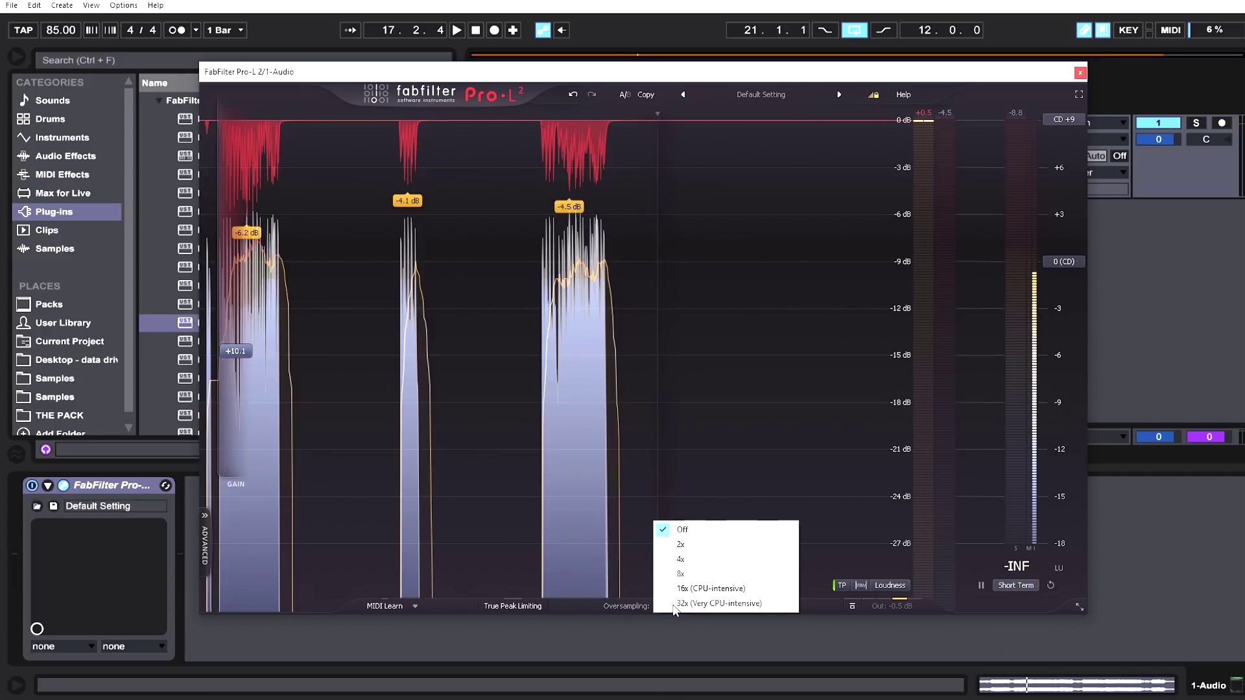
pyautogui.click(701, 574)
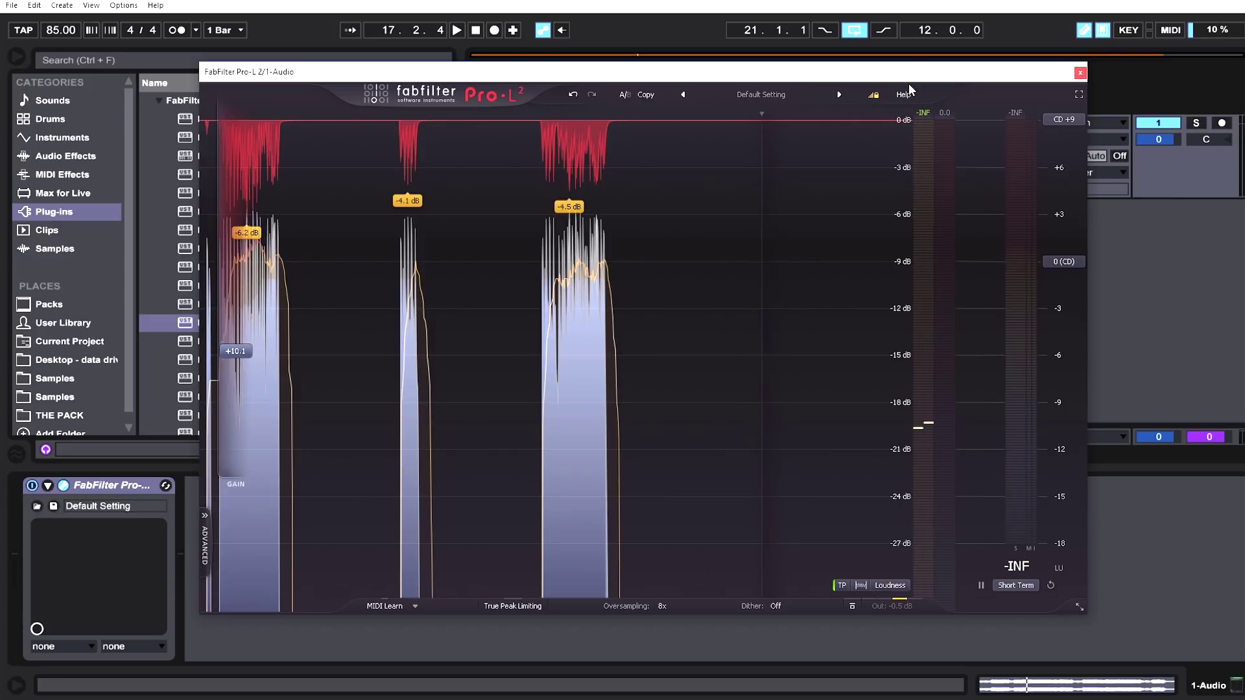
pyautogui.press('space')
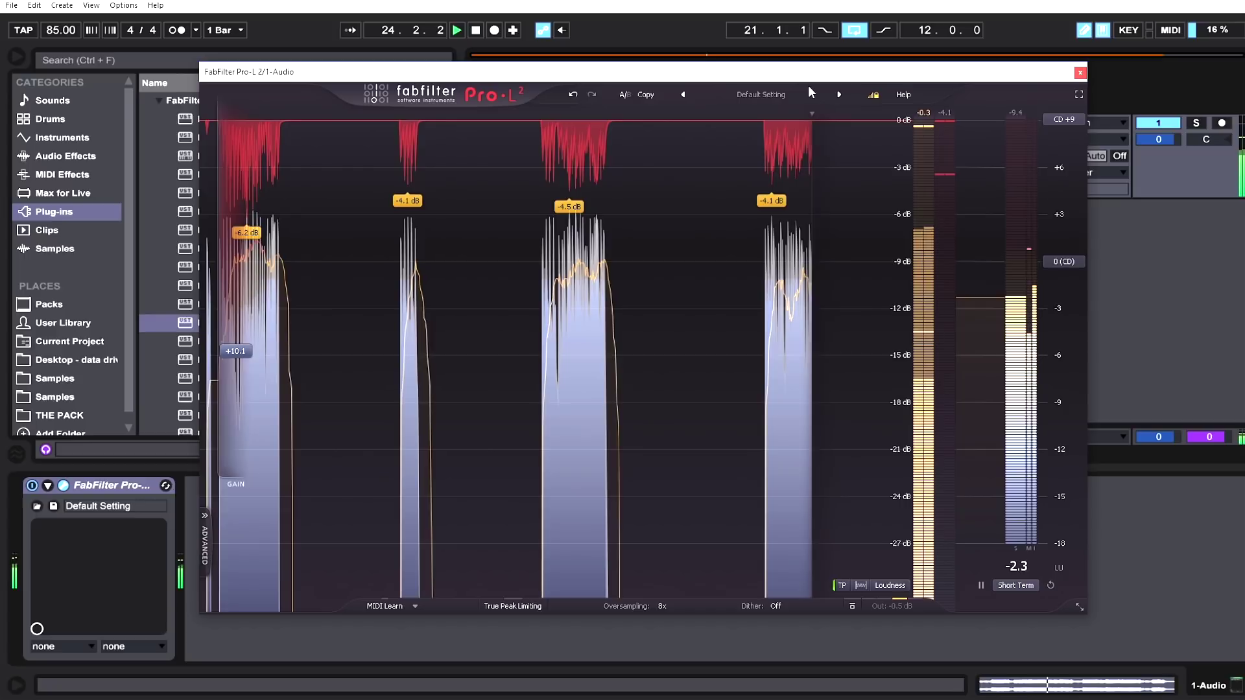
# - Shift Live's loop region to start at bar 17, keeping the plugin window in place afterwards
pyautogui.moveTo(766, 71); pyautogui.dragTo(741, 191)
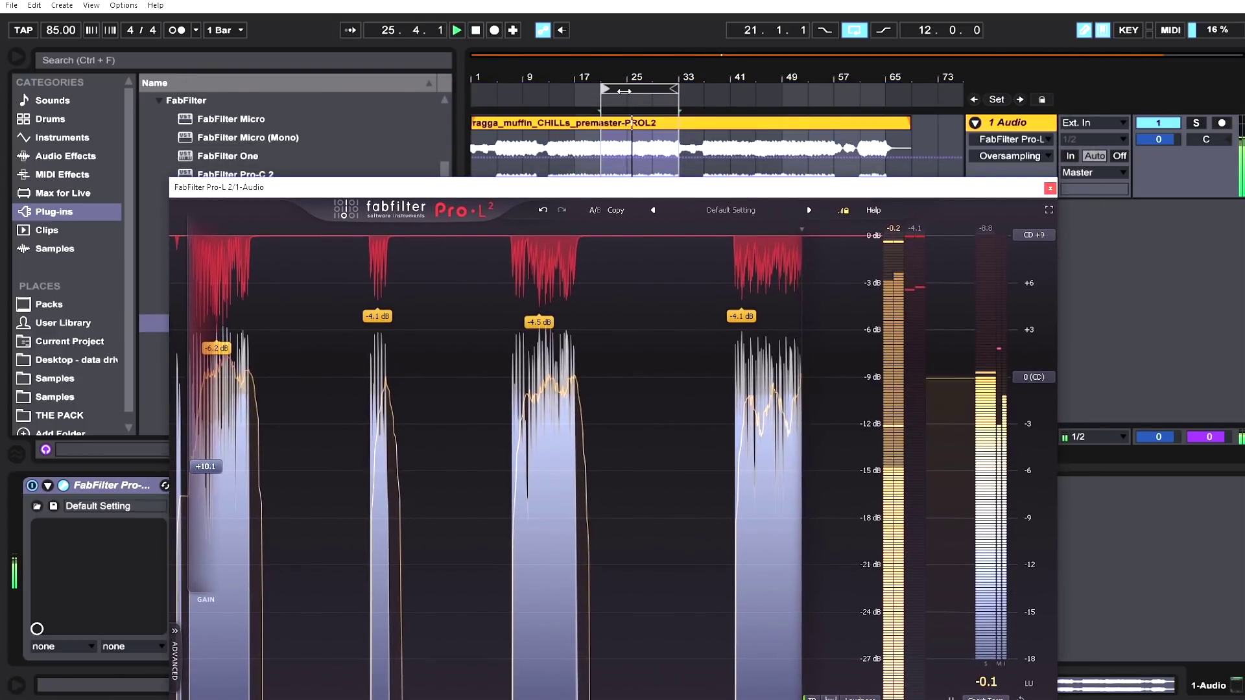
pyautogui.moveTo(621, 78); pyautogui.dragTo(595, 77)
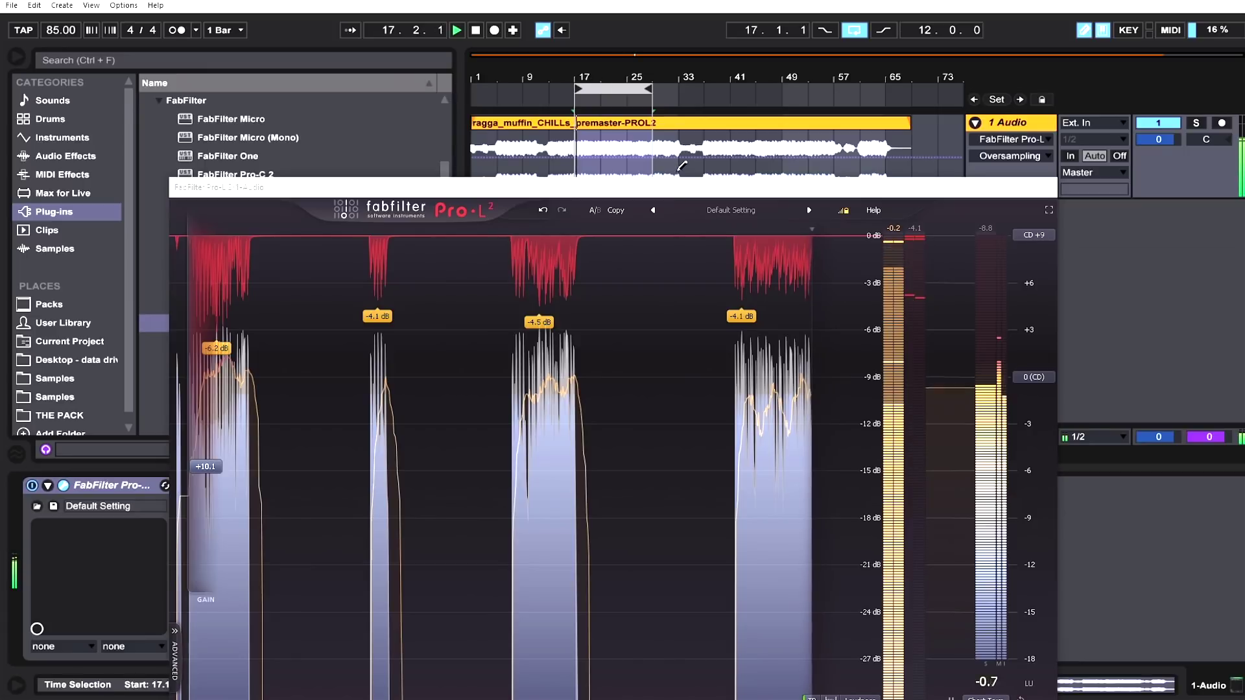
pyautogui.moveTo(707, 192); pyautogui.dragTo(723, 66)
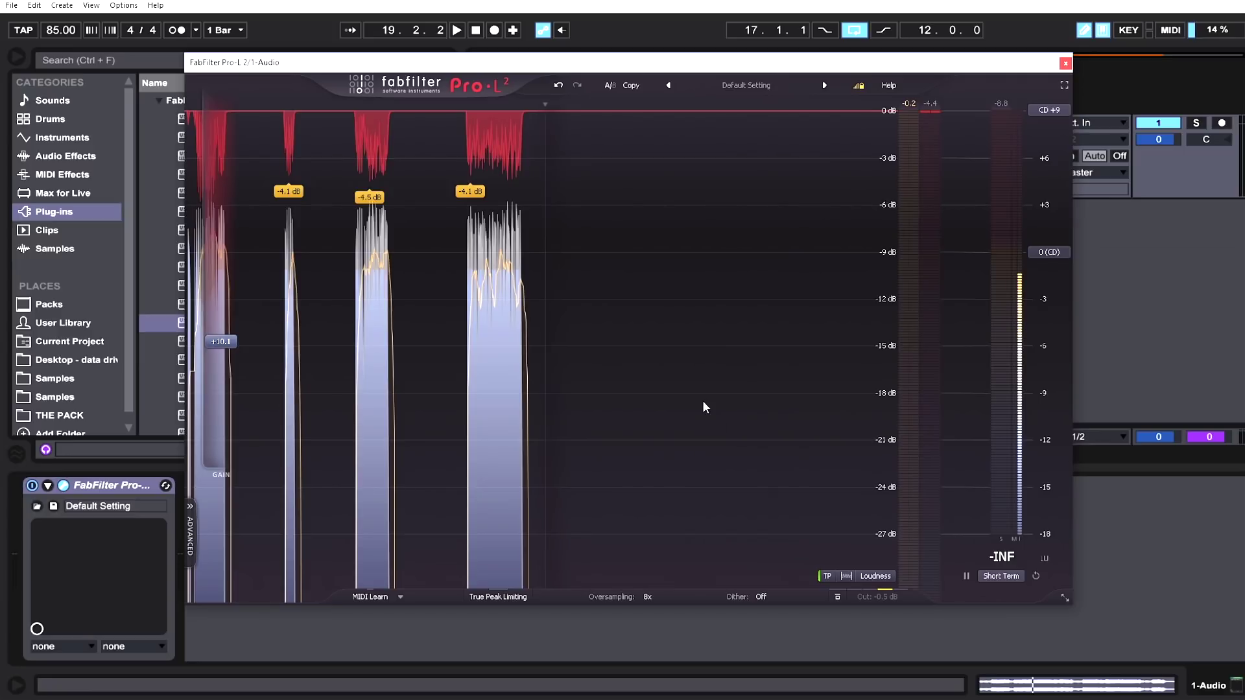
# - Turn True Peak Limiting back on for -0.5 dBTP output, confirming oversampling stays at 8x
pyautogui.moveTo(879, 599)
pyautogui.click(498, 597)
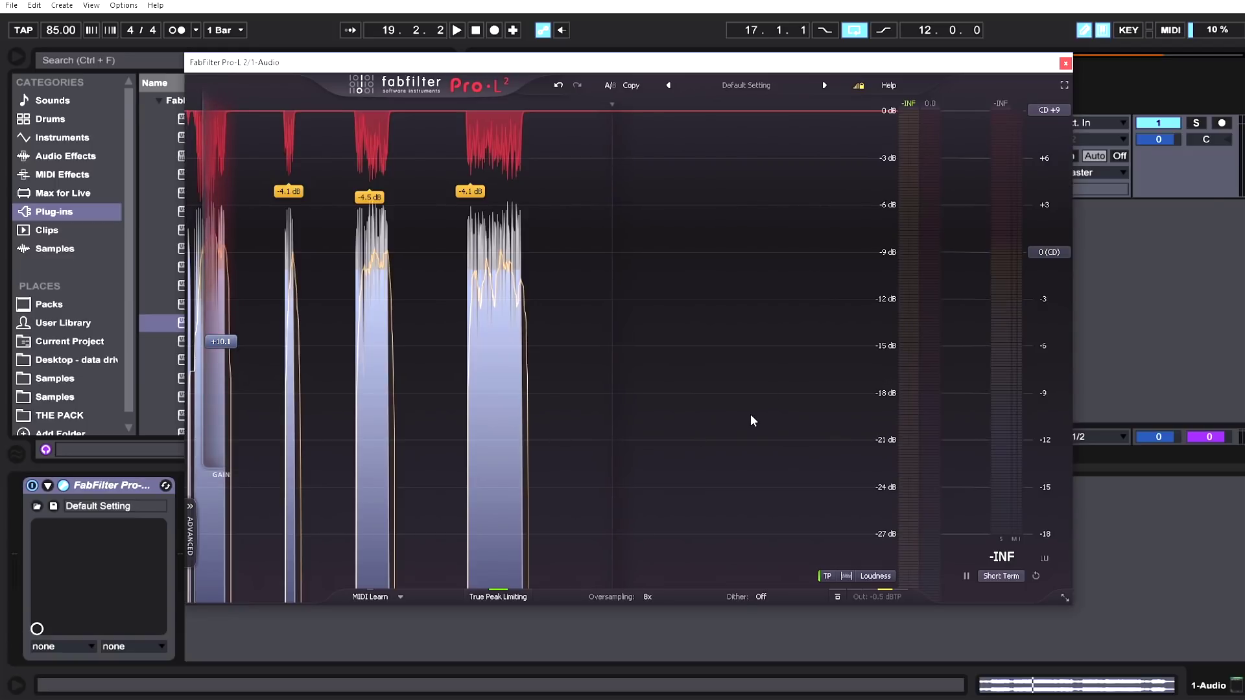
pyautogui.click(647, 597)
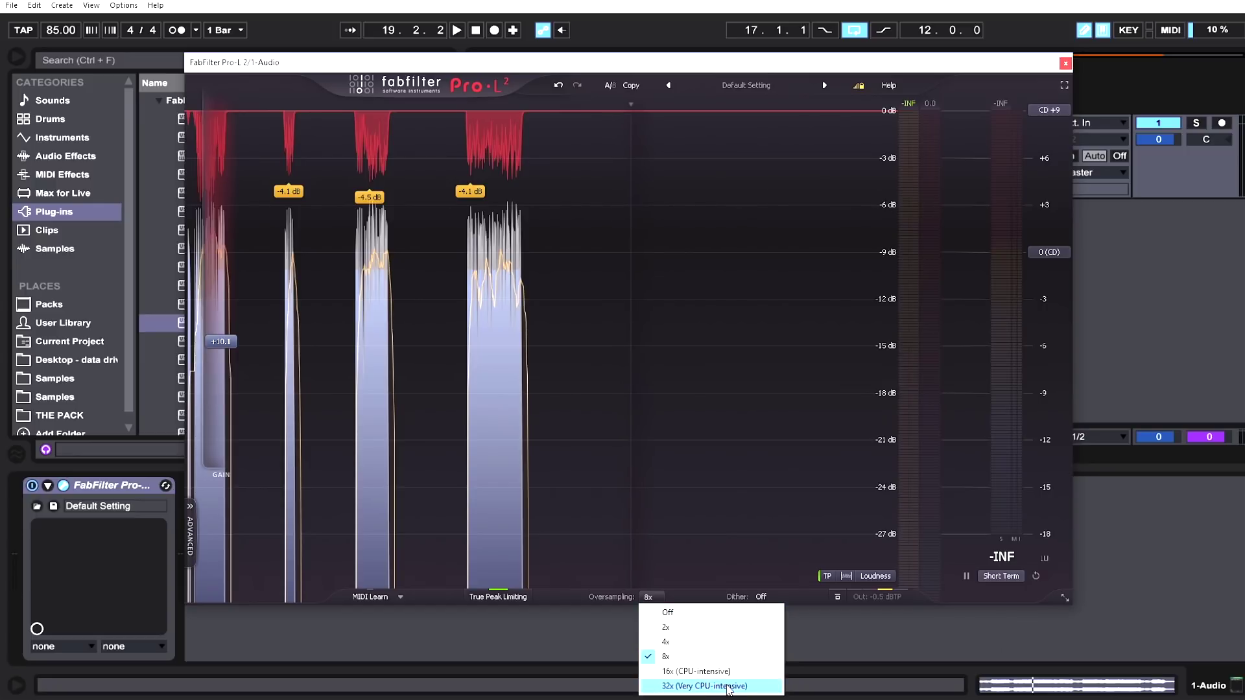
pyautogui.click(648, 598)
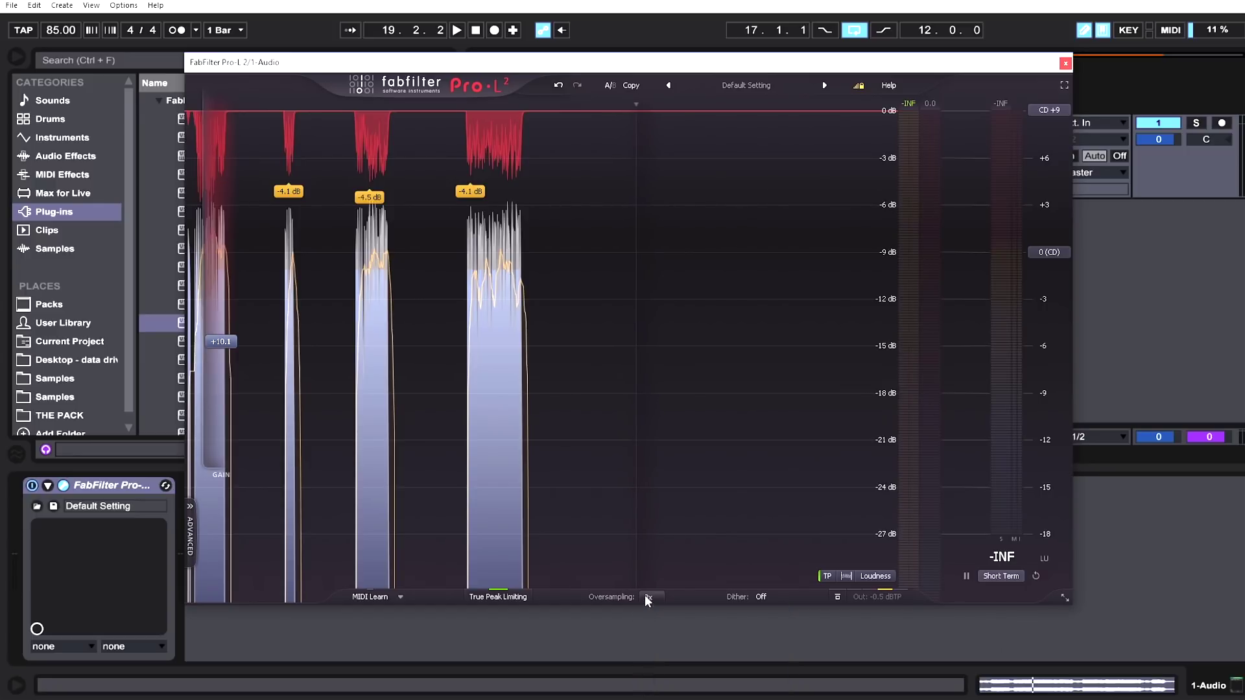
pyautogui.click(646, 597)
pyautogui.click(683, 516)
# - Clear the display's waveform history and play the track to audition the final settings
pyautogui.click(913, 588)
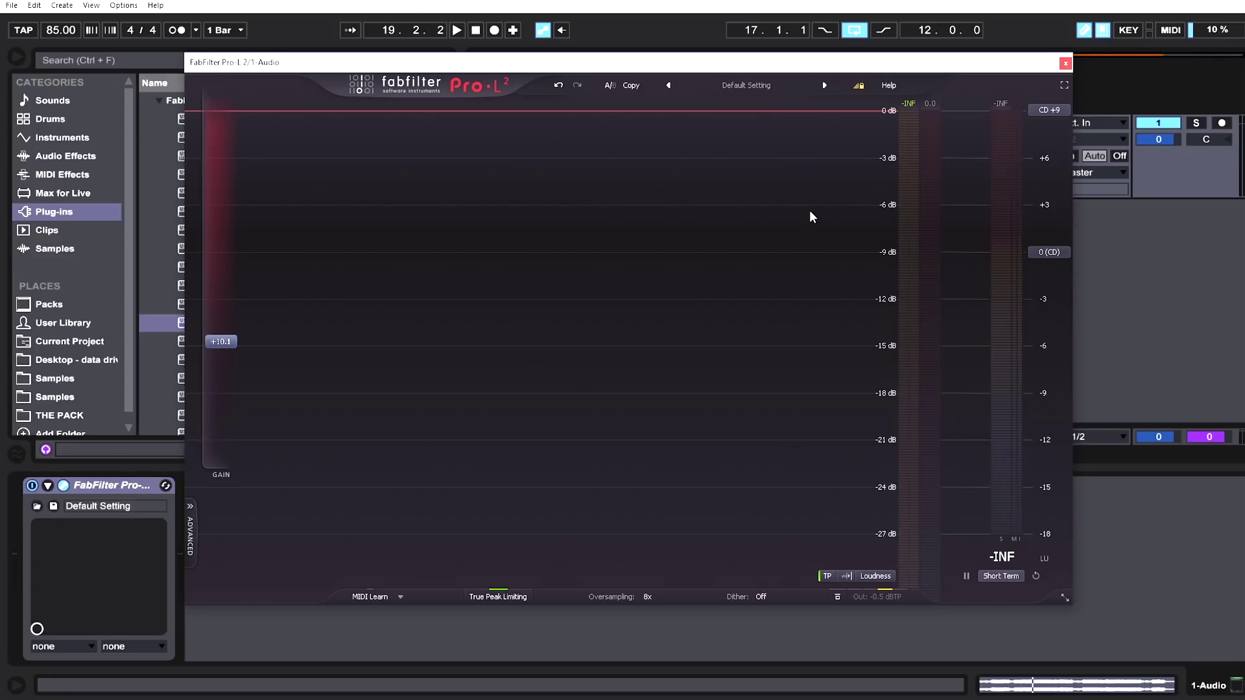
pyautogui.press('space')
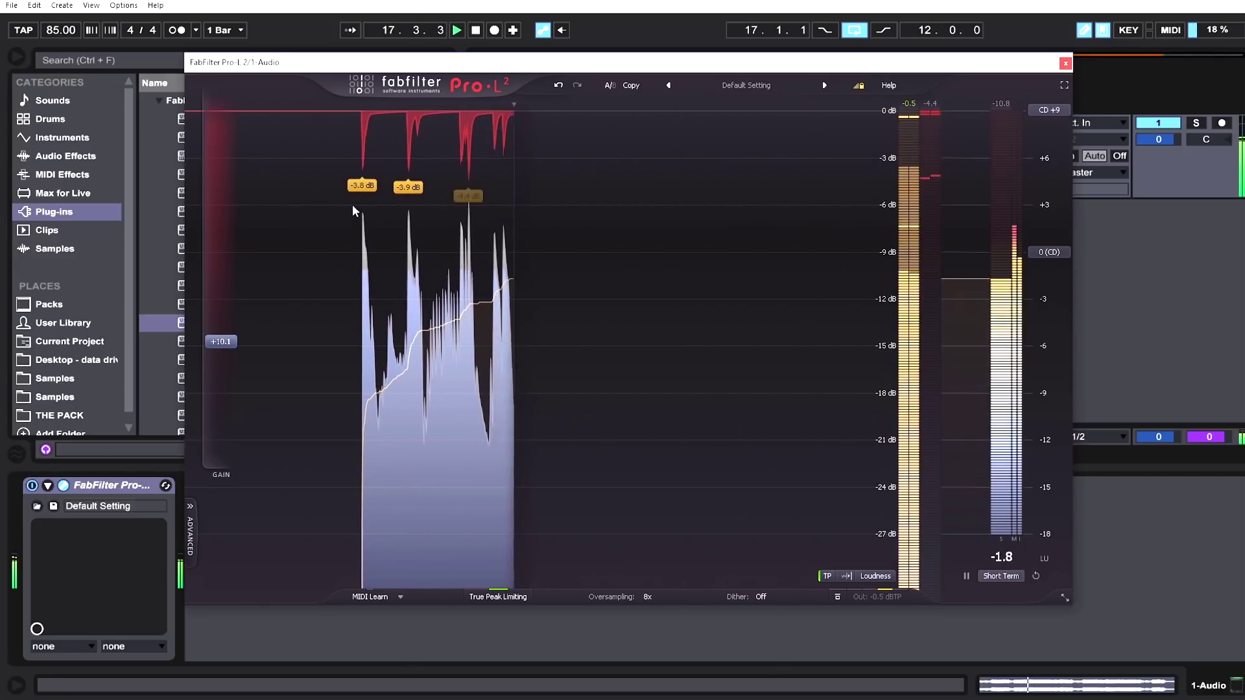